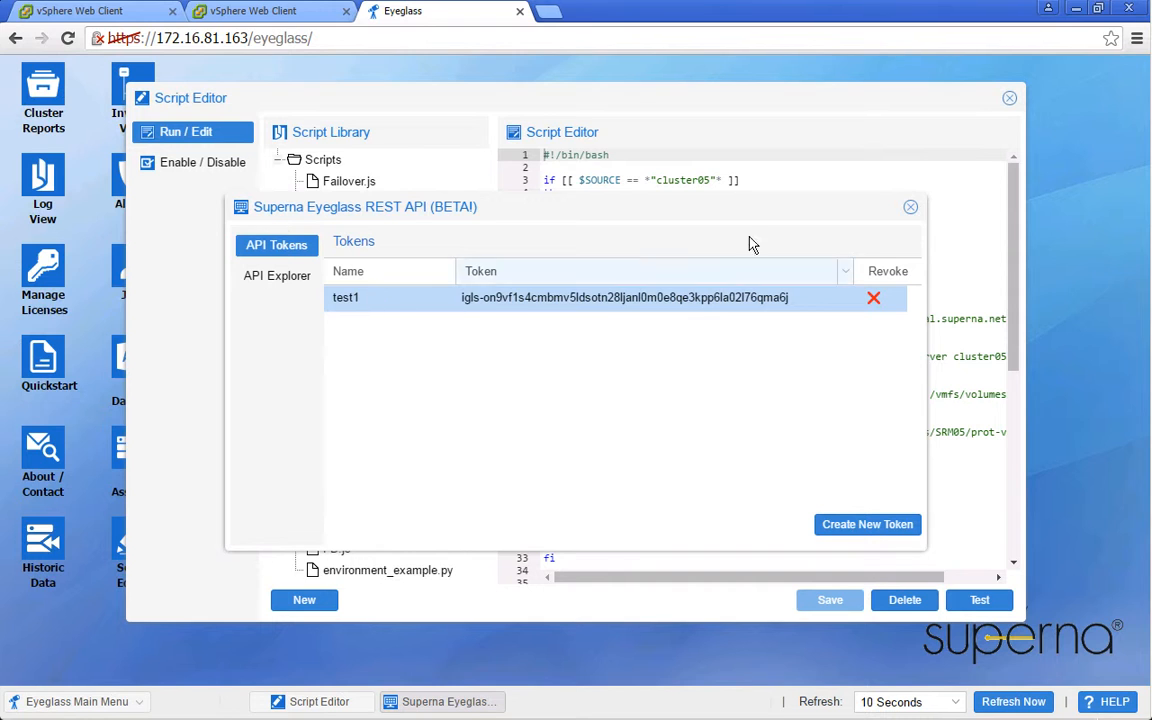
Close the REST API tokens window and show the post-failover enable/disable settings of the script library
click(911, 209)
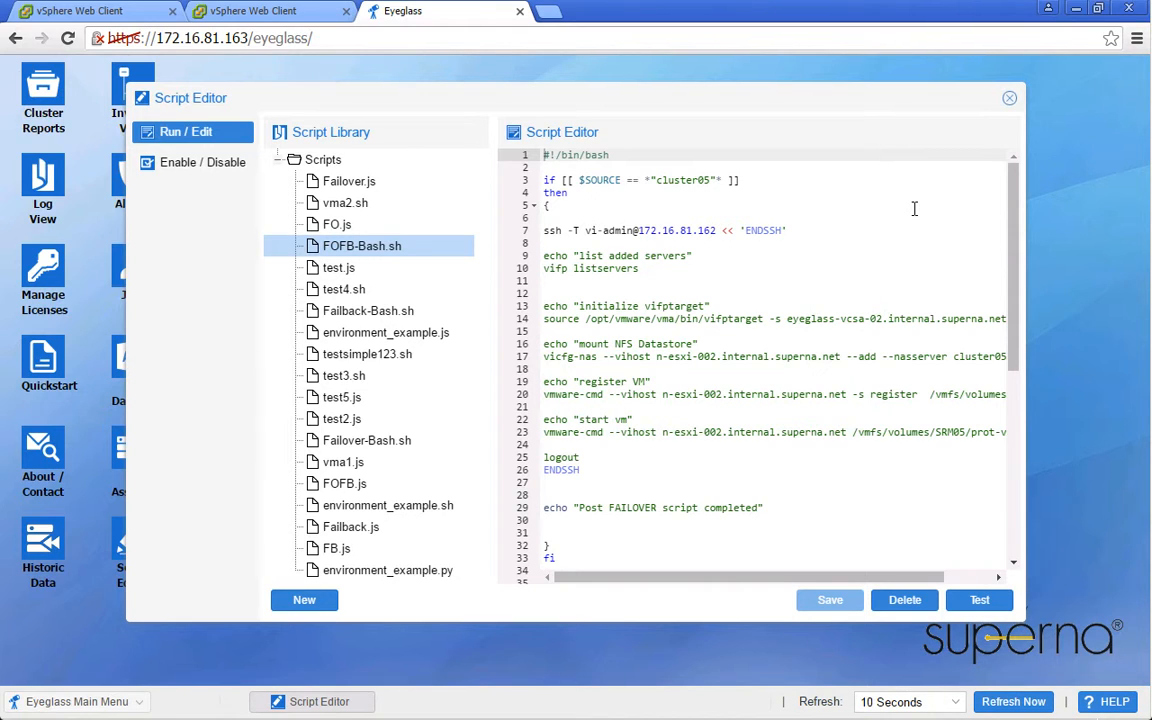
click(204, 171)
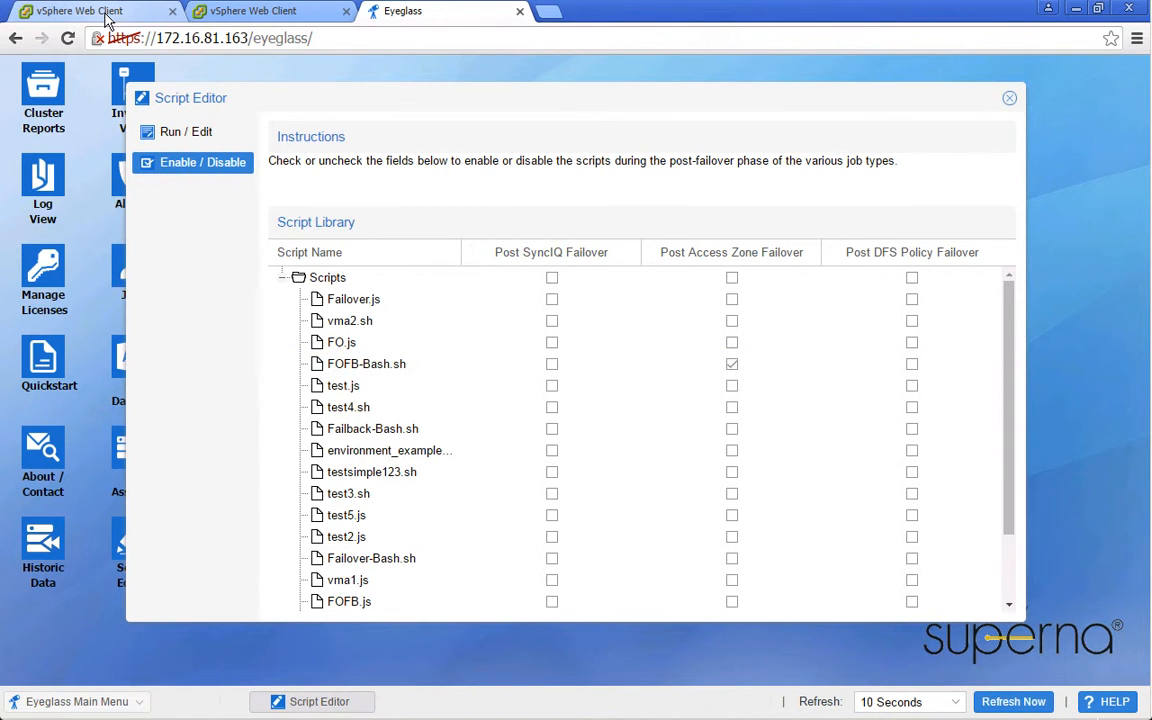
Switch to the protected site's vSphere Web Client and shut down the guest OS of prot-vm01
click(80, 11)
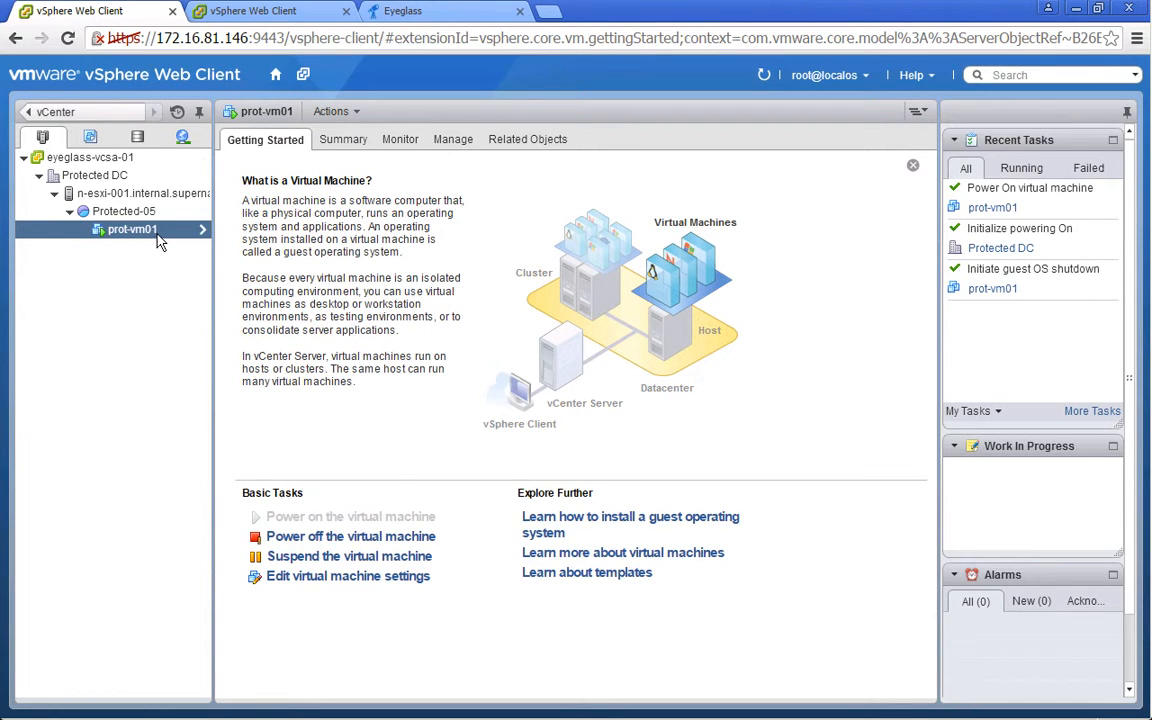
right_click(157, 236)
click(191, 303)
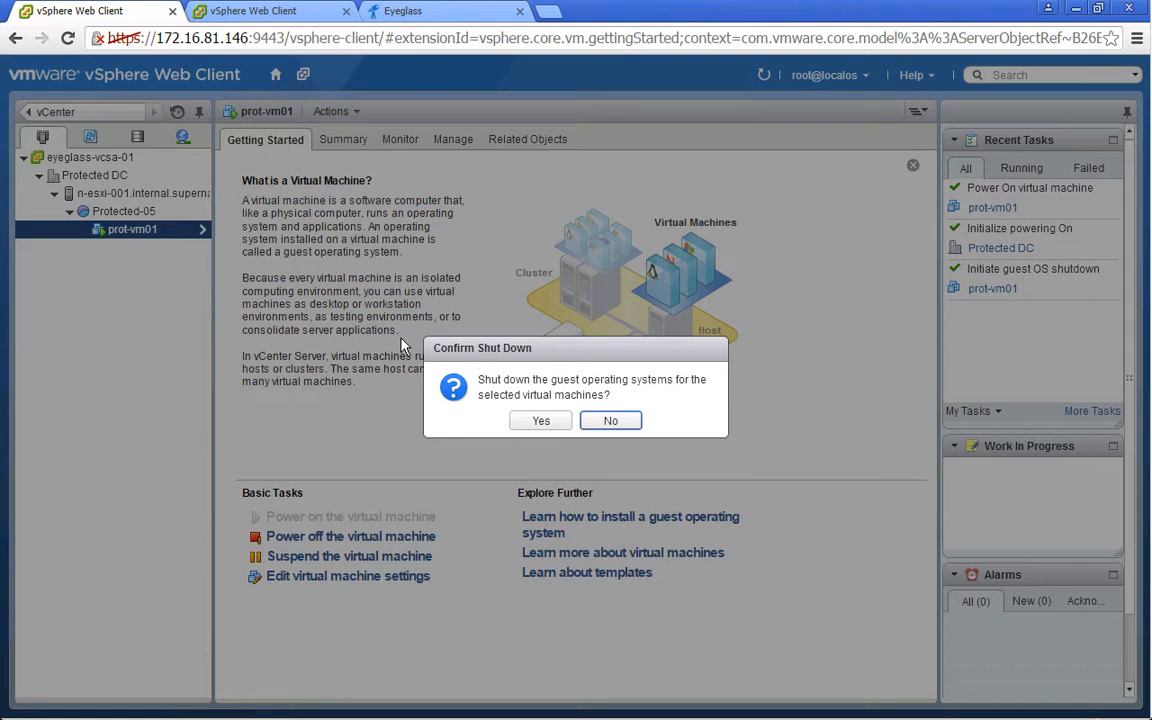
click(541, 421)
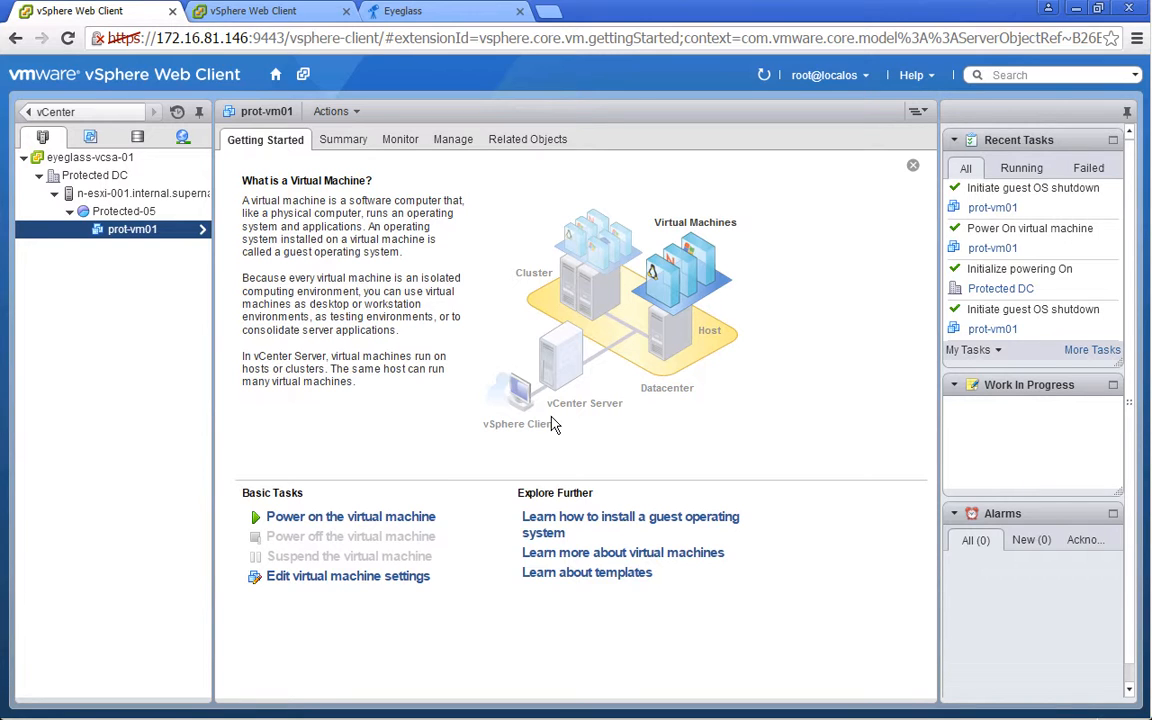
Remove the prot-vm01 virtual machine from the vCenter inventory
click(118, 237)
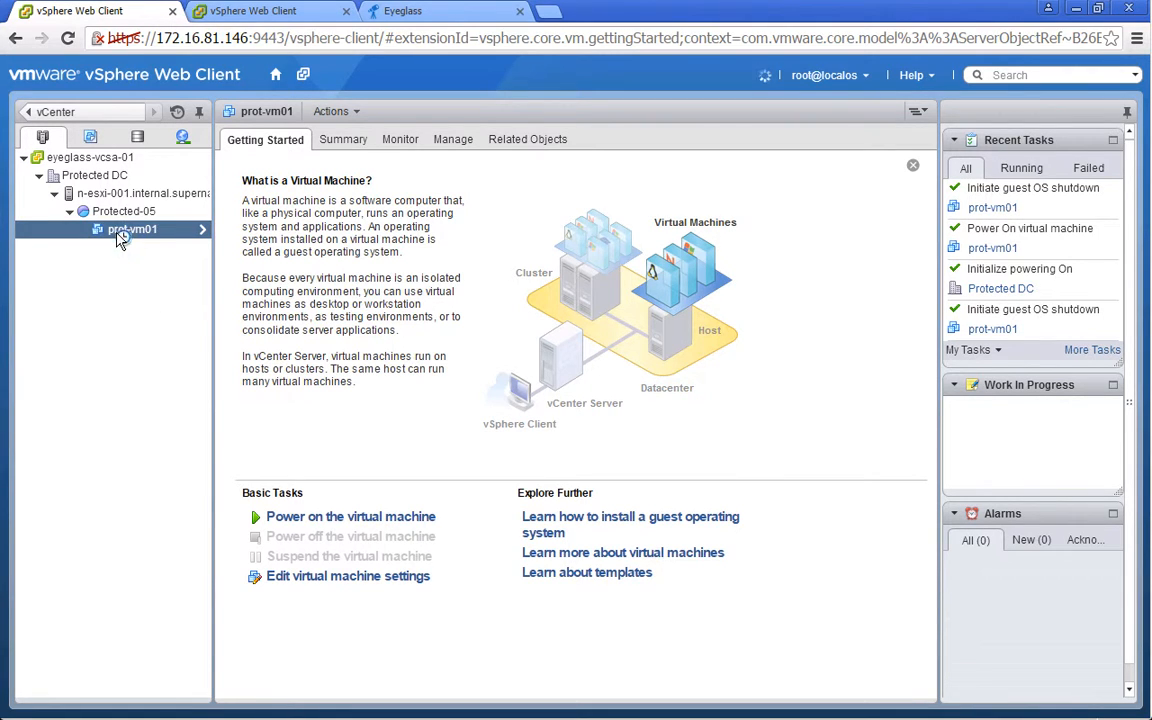
right_click(118, 237)
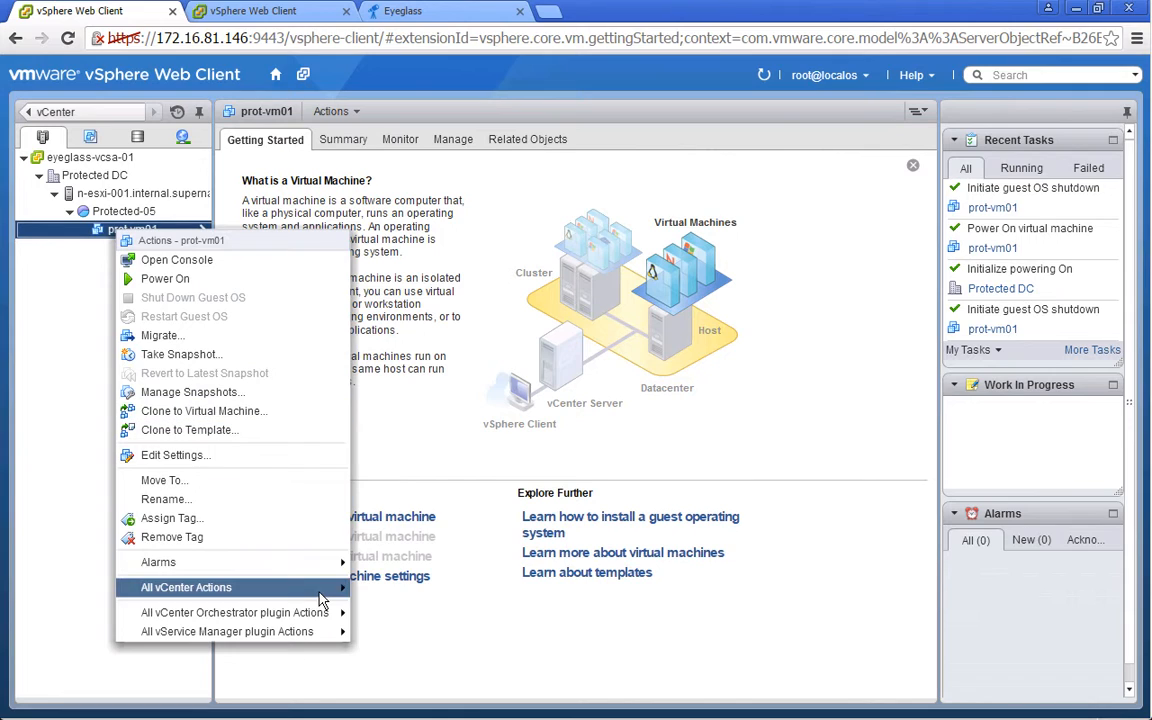
mouse_move(321, 597)
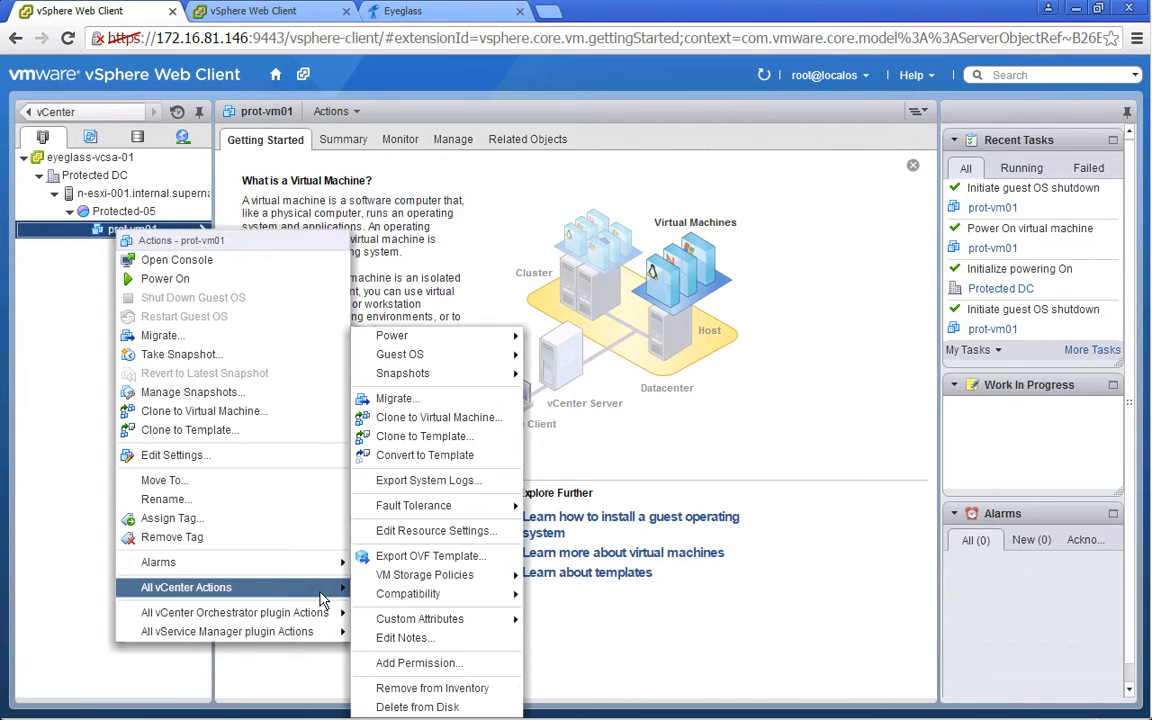
click(418, 690)
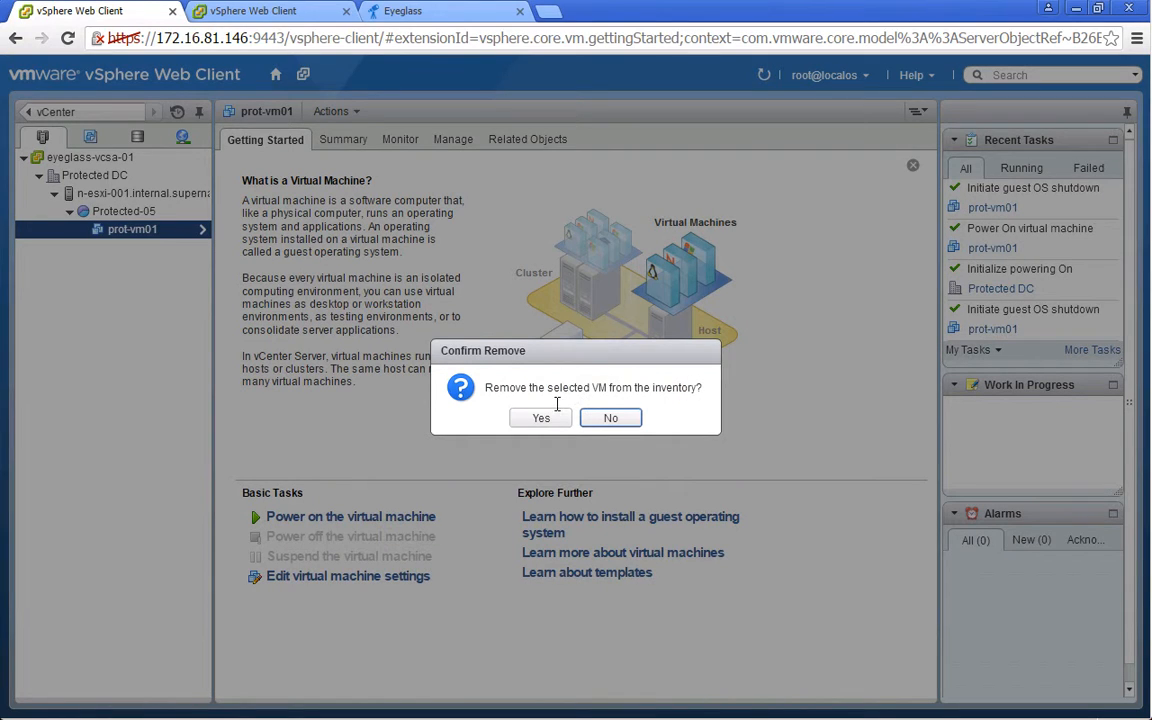
click(541, 419)
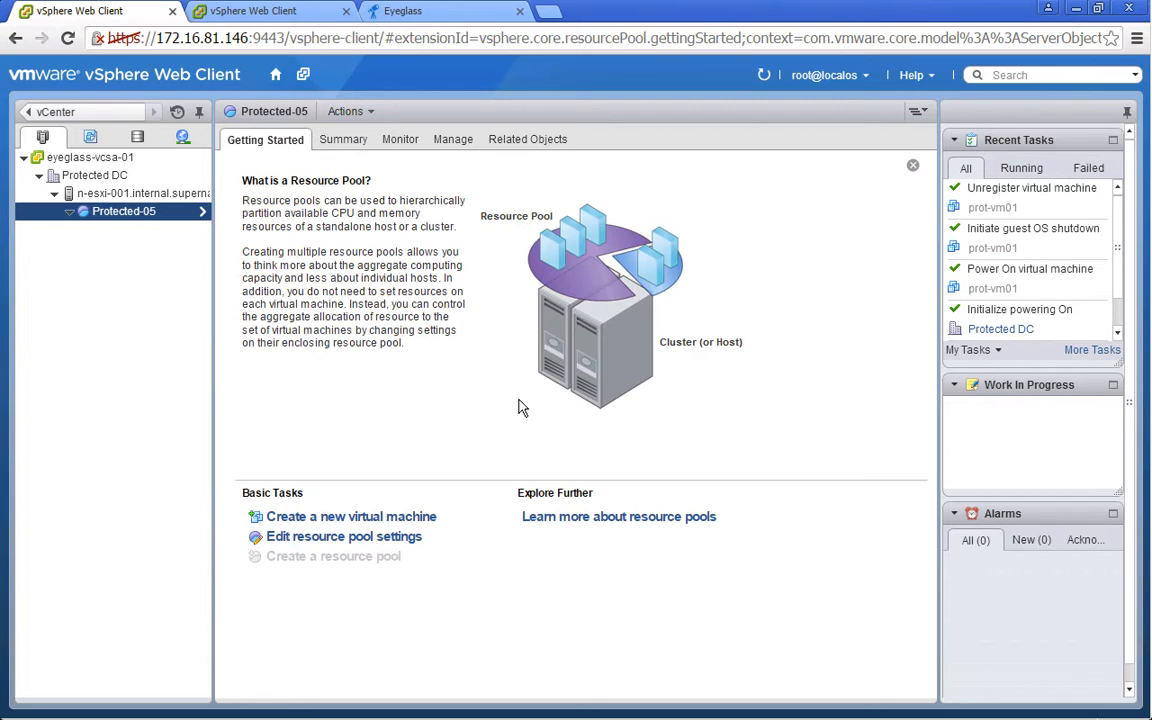
Unmount the SRM05 datastore from host n-esxi-001.internal.superna.net
click(172, 194)
click(563, 141)
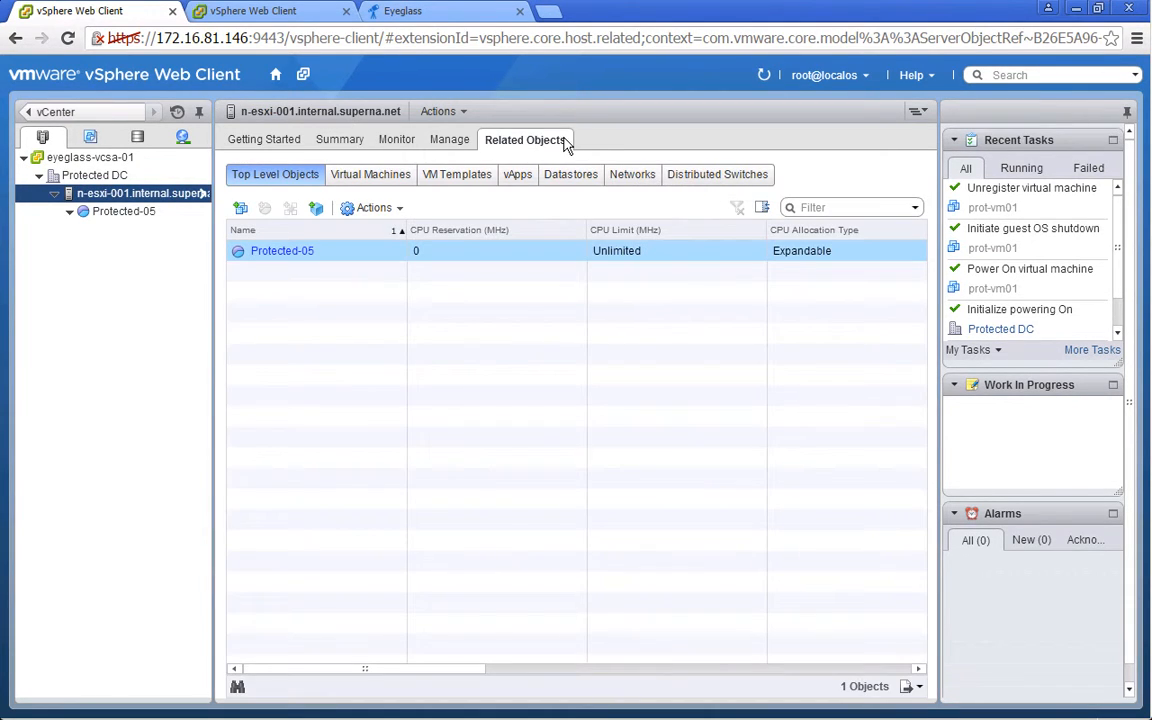
click(566, 176)
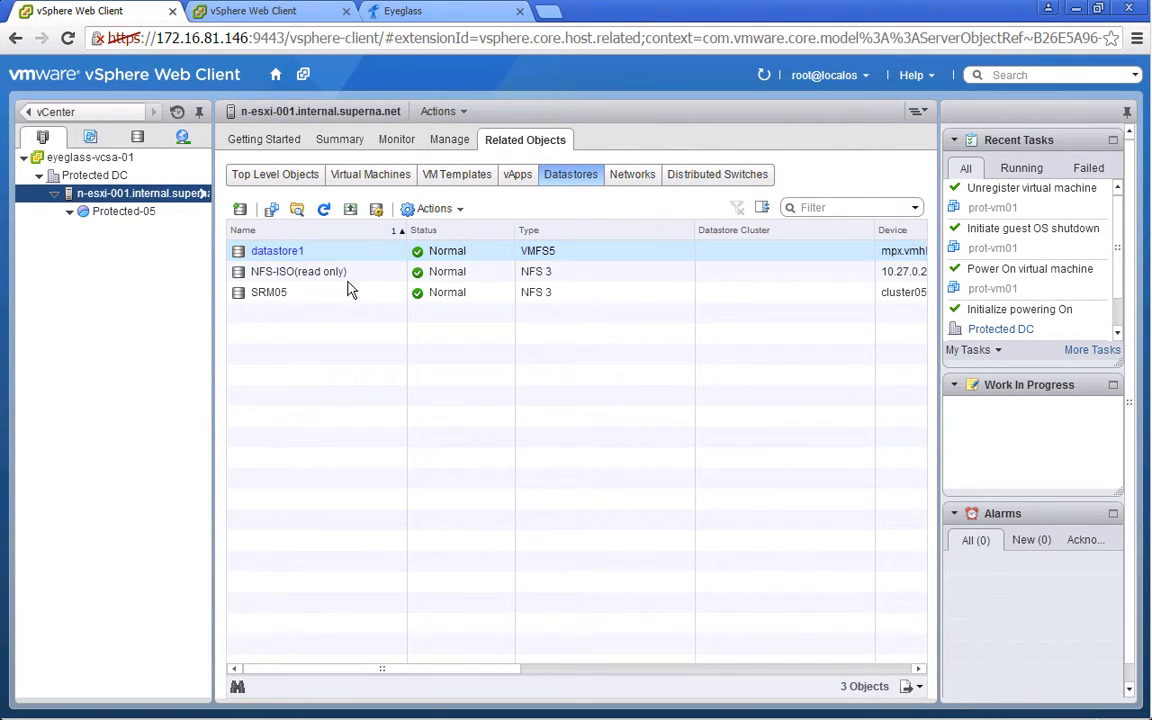
click(312, 303)
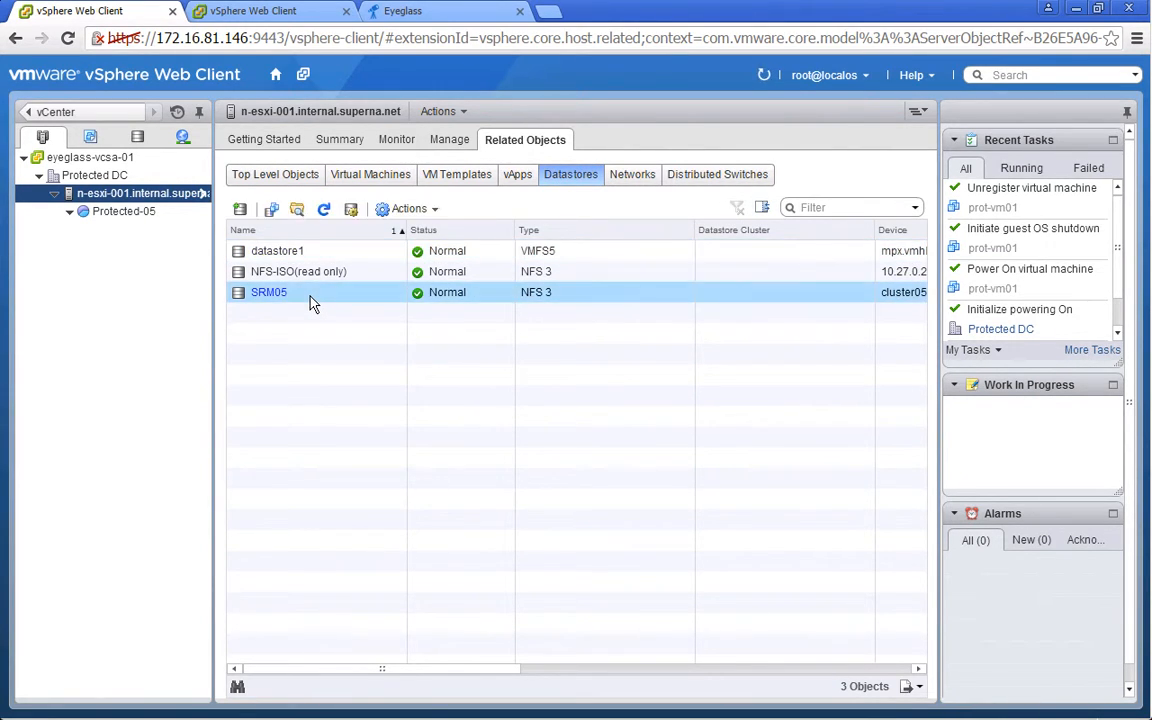
right_click(312, 303)
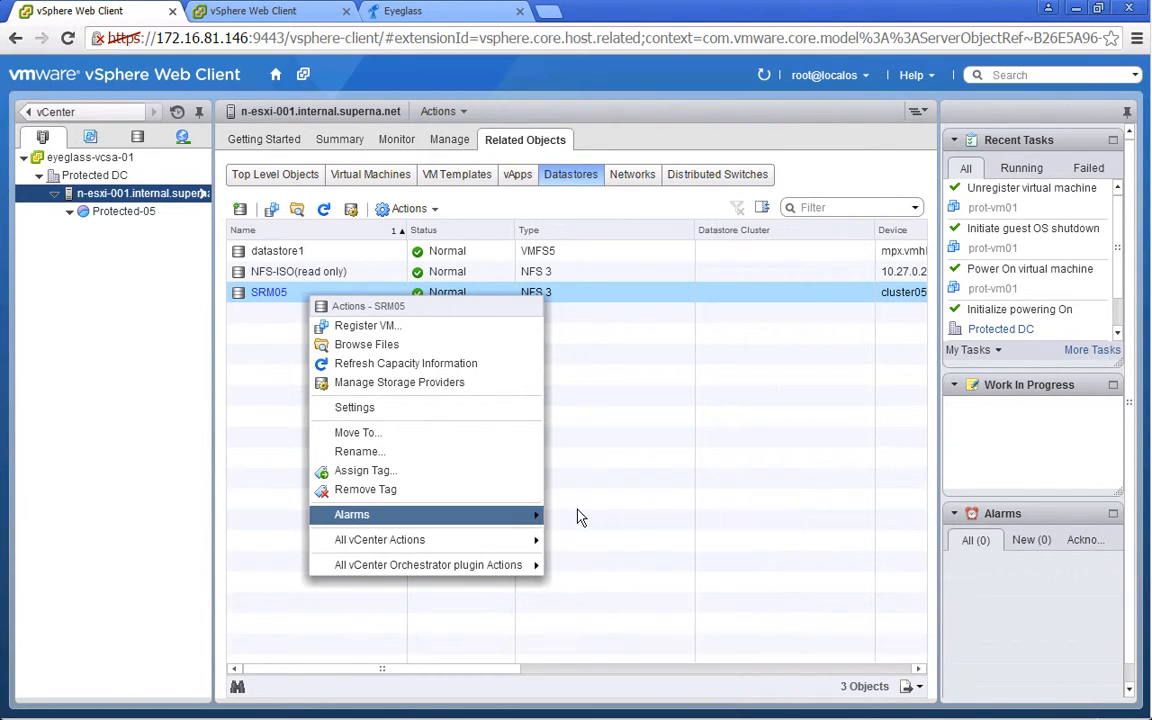
mouse_move(532, 540)
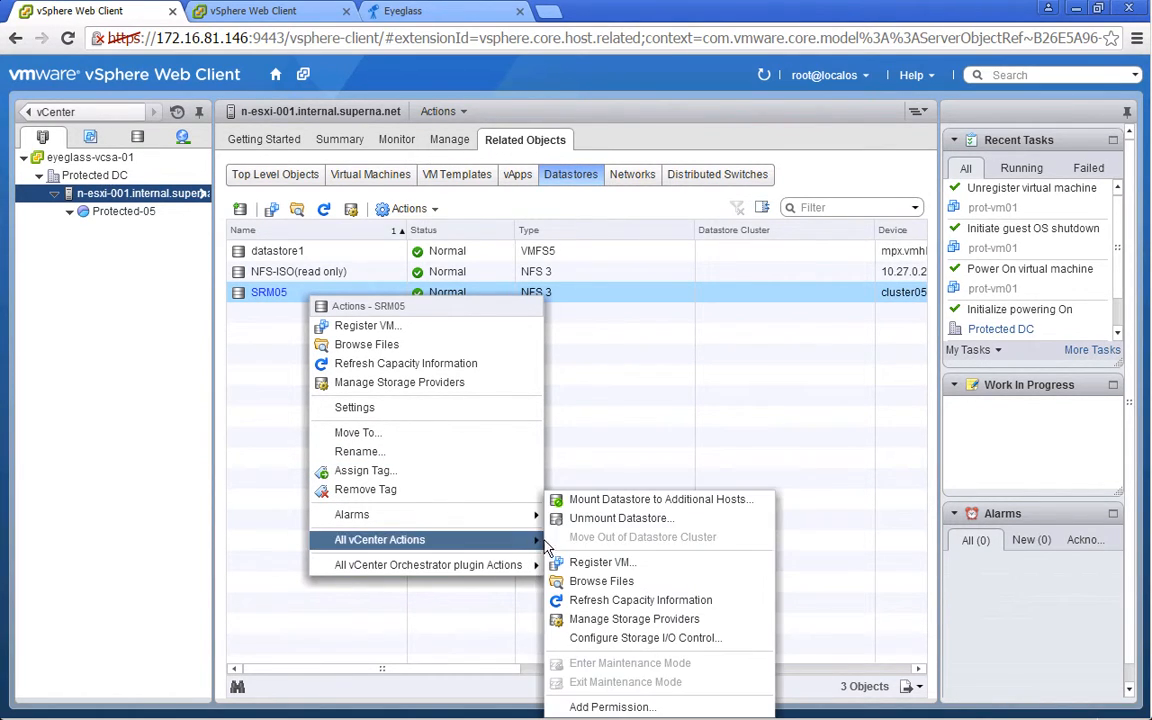
click(603, 520)
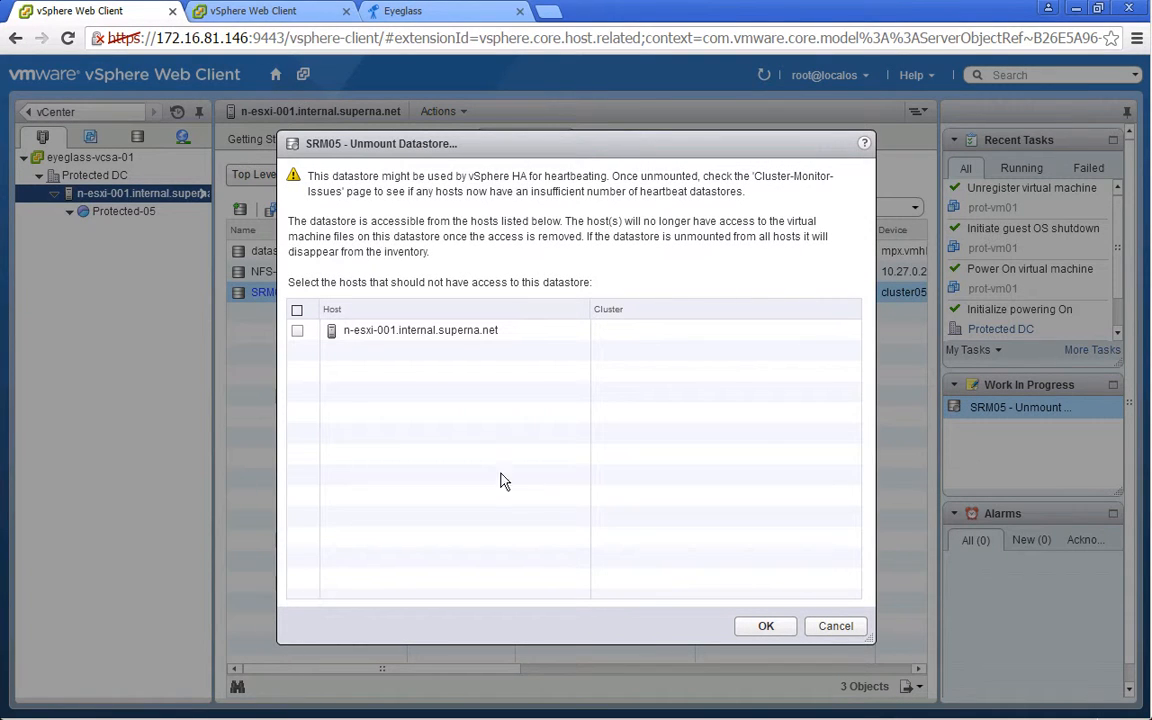
click(298, 331)
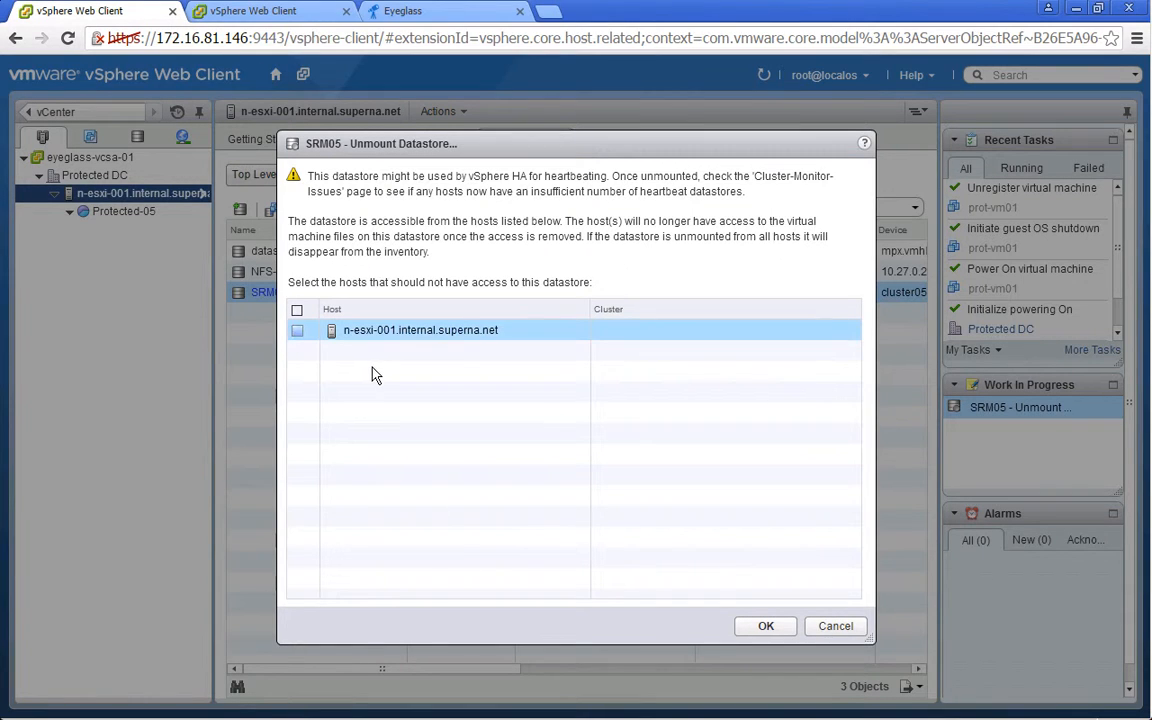
click(297, 331)
click(770, 628)
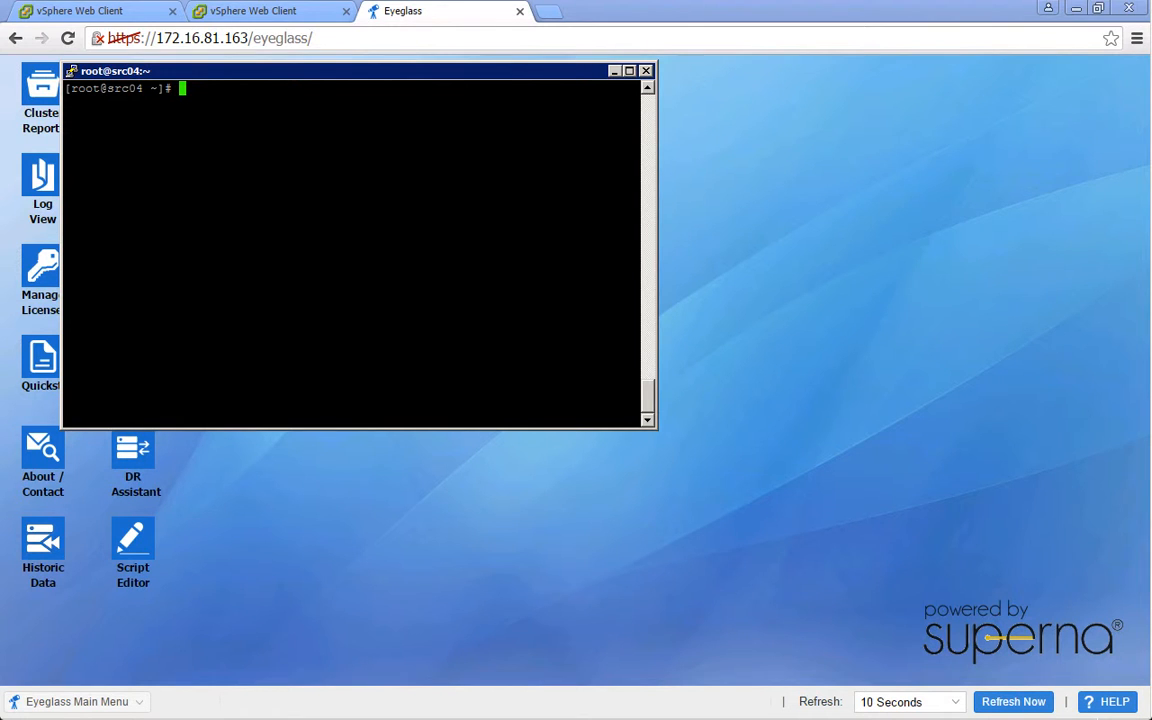
In the src04 terminal, query the Eyeglass REST API with curl and the API key for /sera/v1/nodes and cluster05's zones
key(shift+Insert)
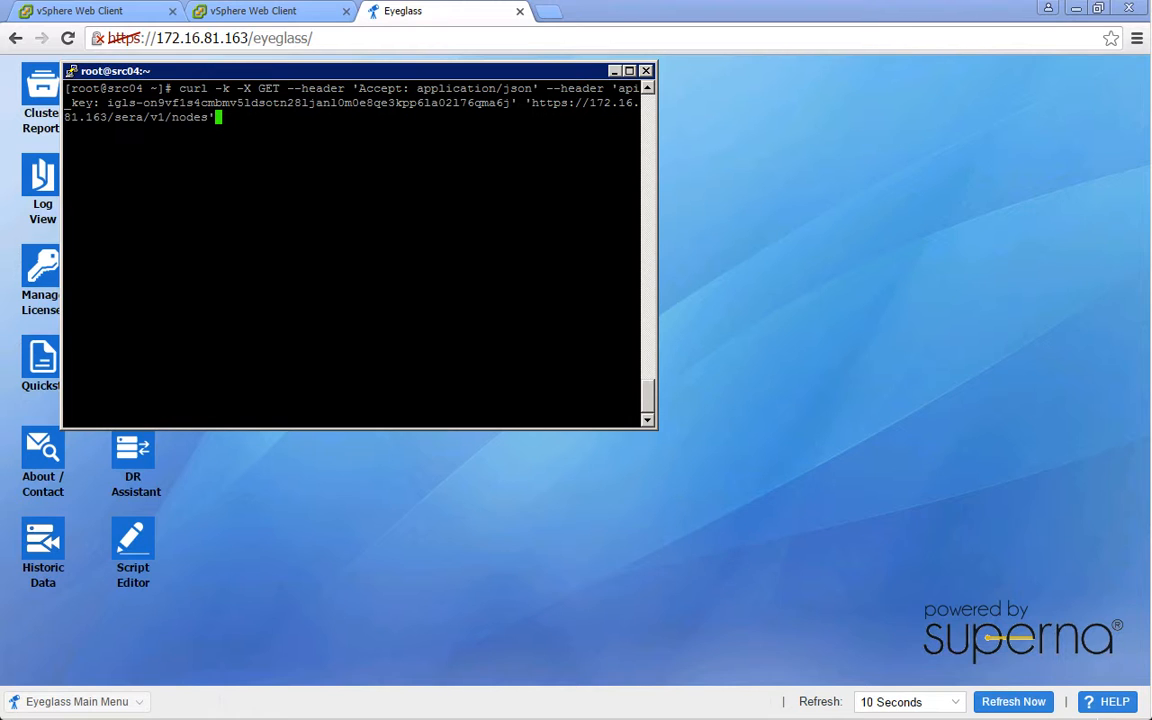
key(Return)
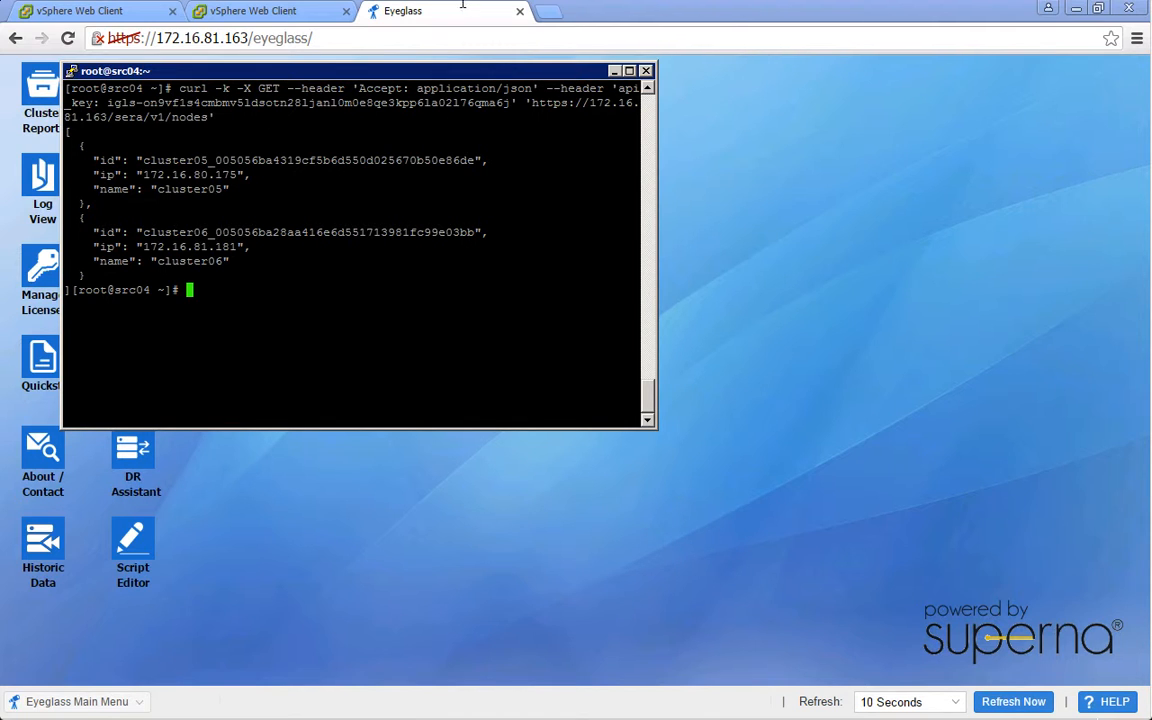
key(shift+Insert)
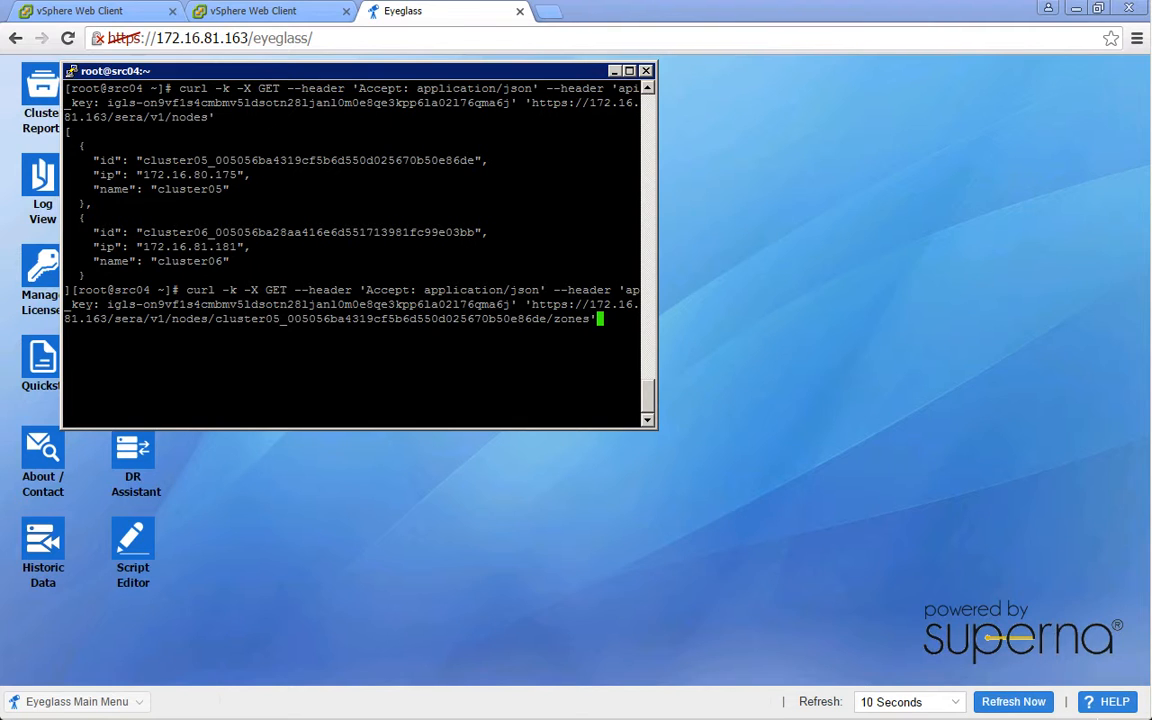
key(Return)
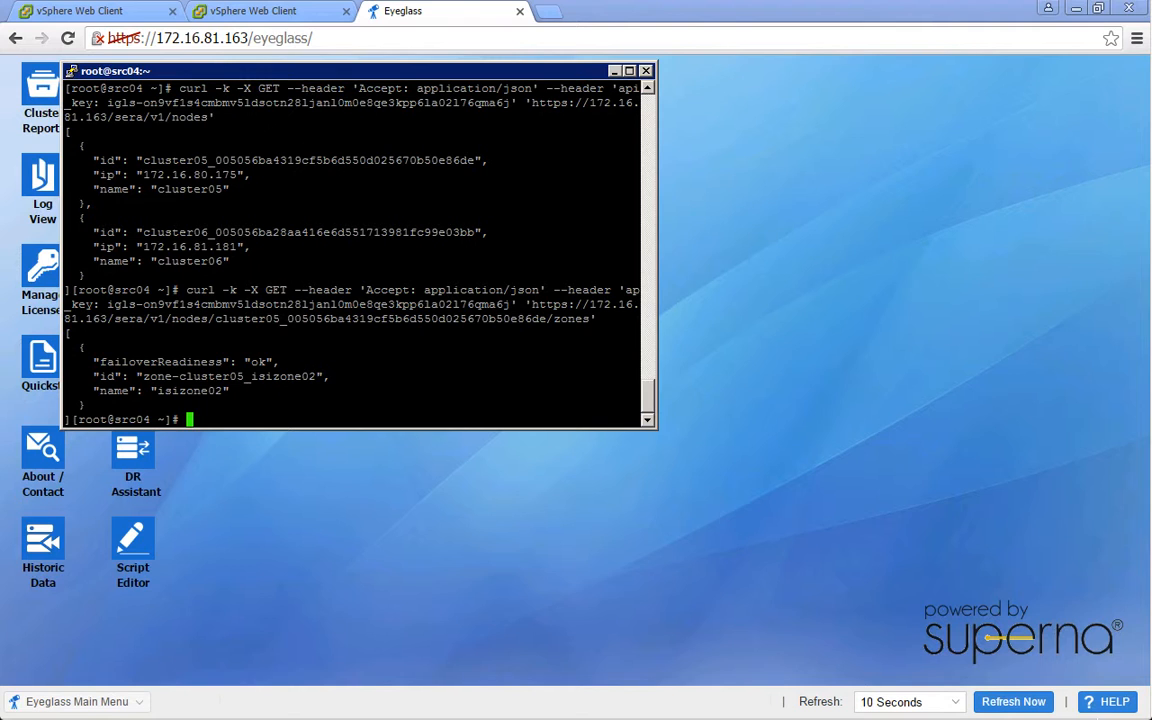
Start the isizone02 access zone failover from cluster05 to cluster06 with a curl POST to /sera/v1/jobs, supplying the API key
key(shift+Insert)
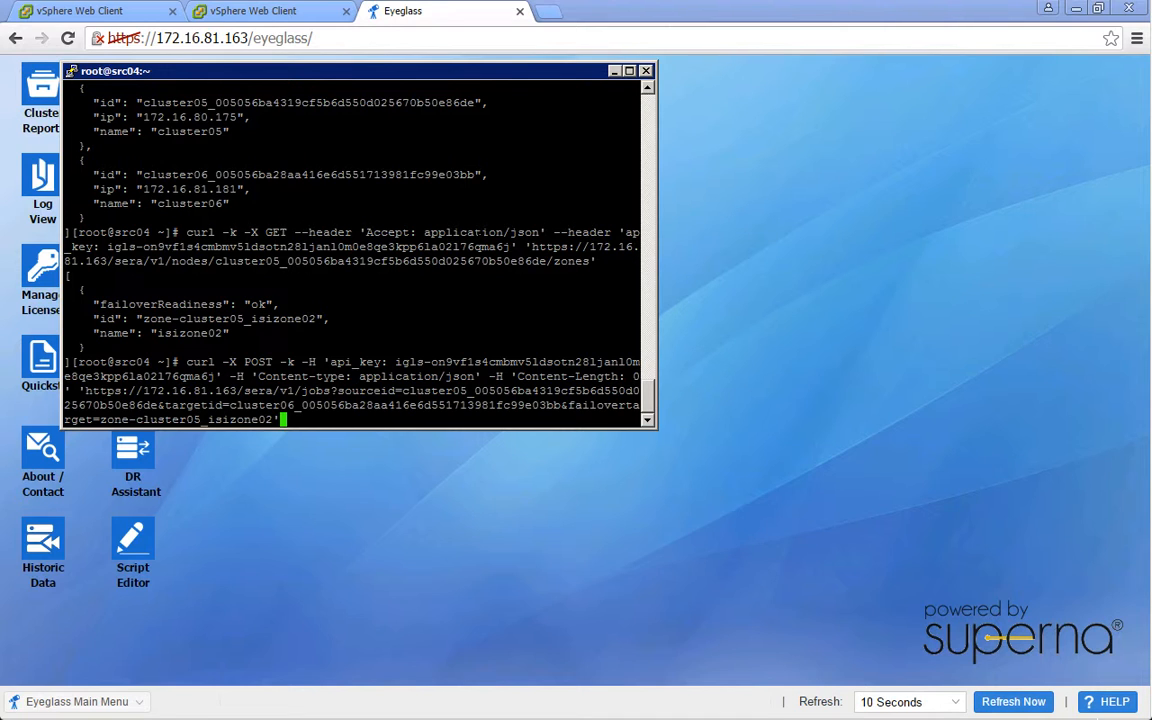
key(Return)
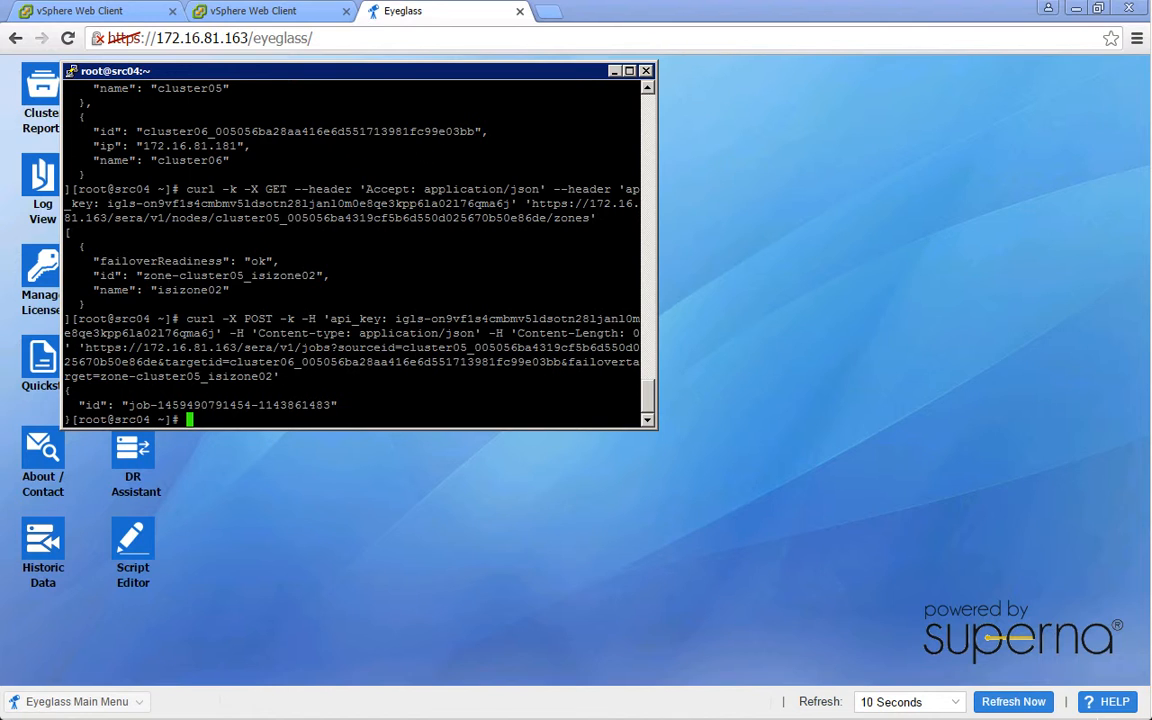
Query the new failover job under /sera/v1/jobs with curl, using the API key and the returned job ID, and examine its start entry
key(shift+Insert)
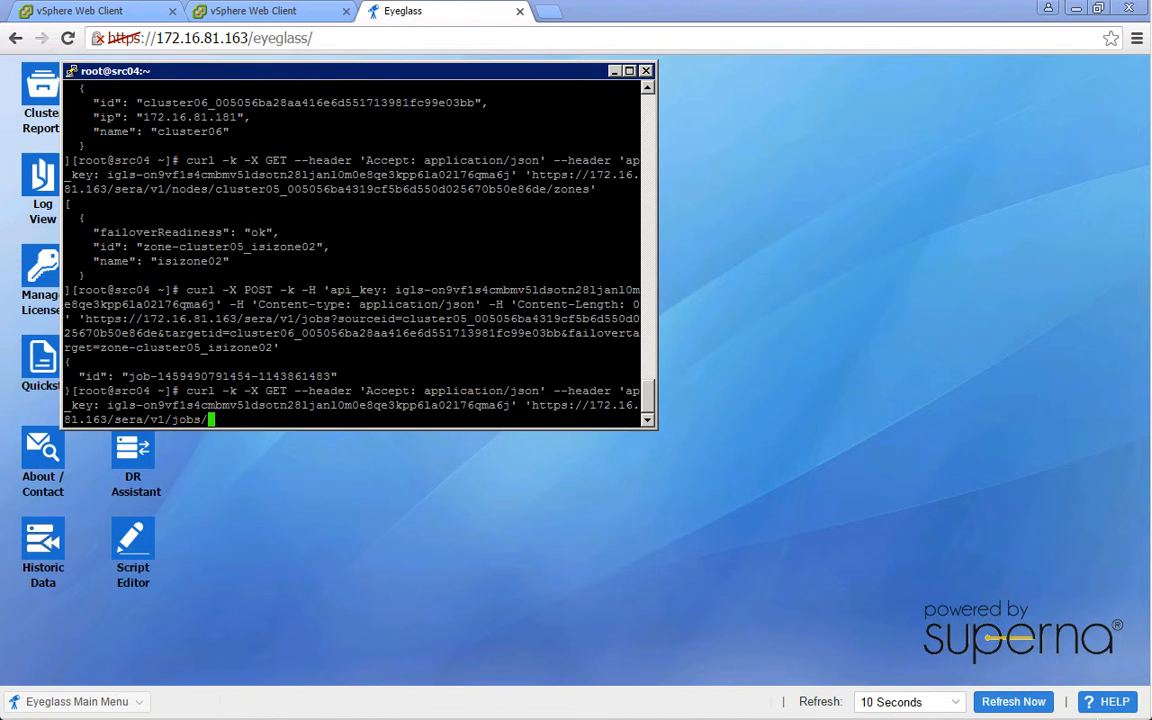
drag(127, 376, 331, 376)
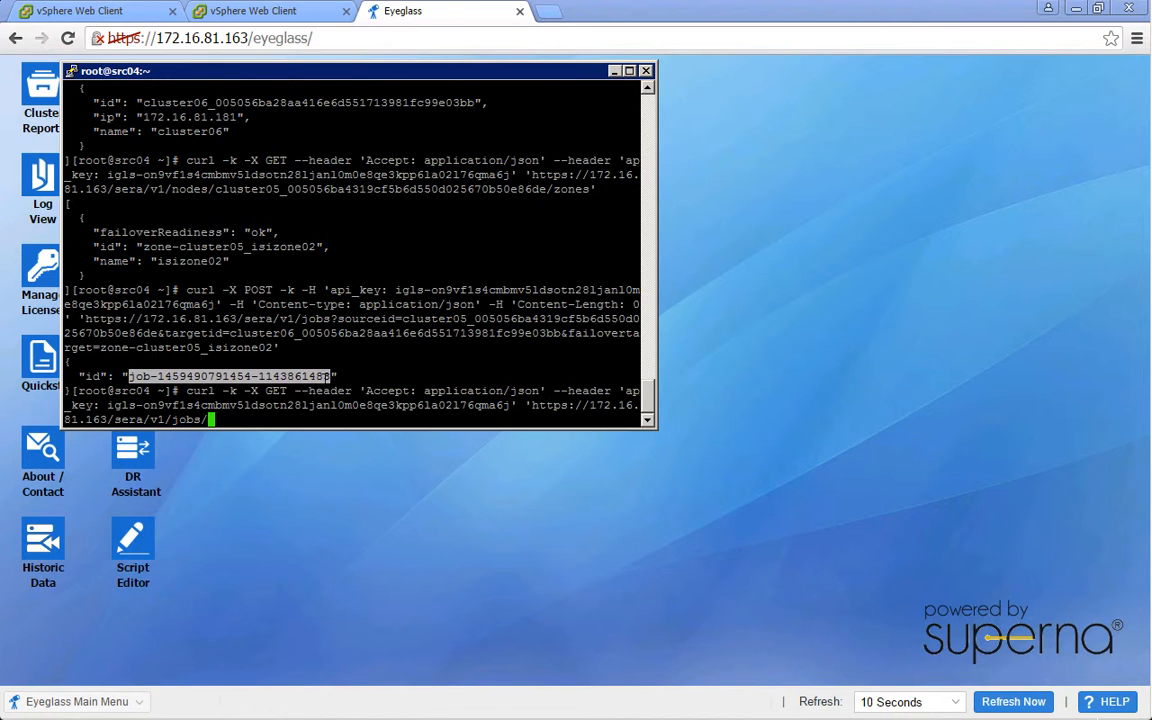
right_click(331, 376)
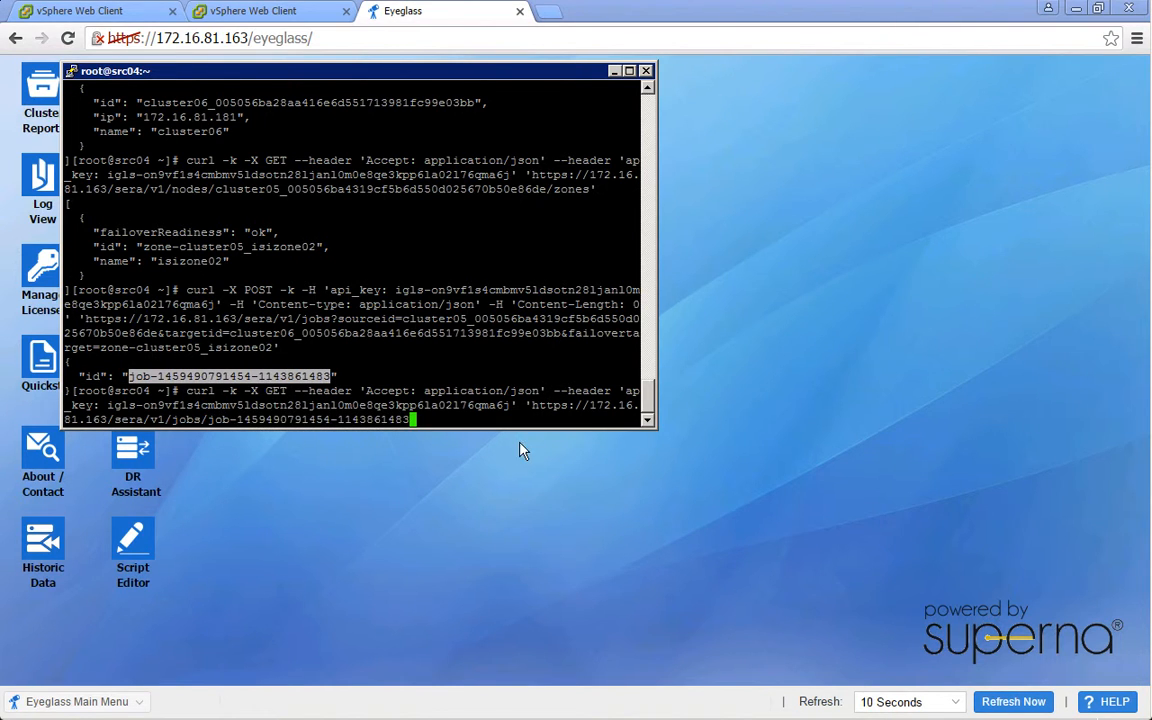
text(')
key(Return)
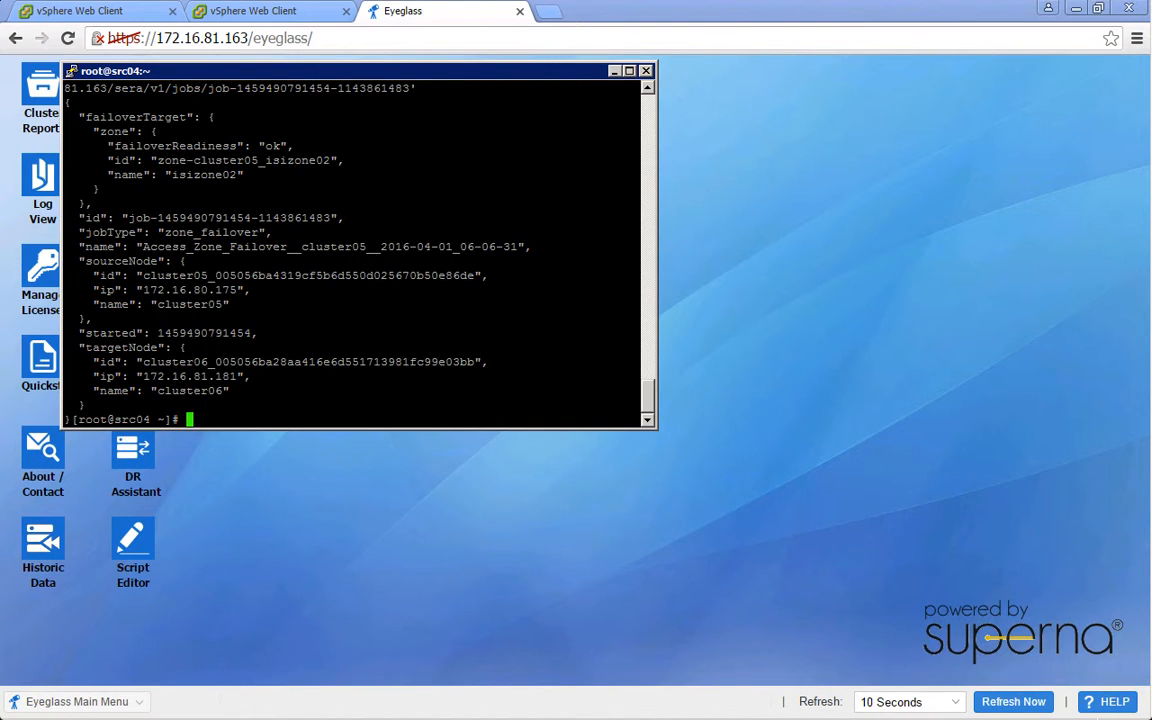
drag(80, 333, 264, 335)
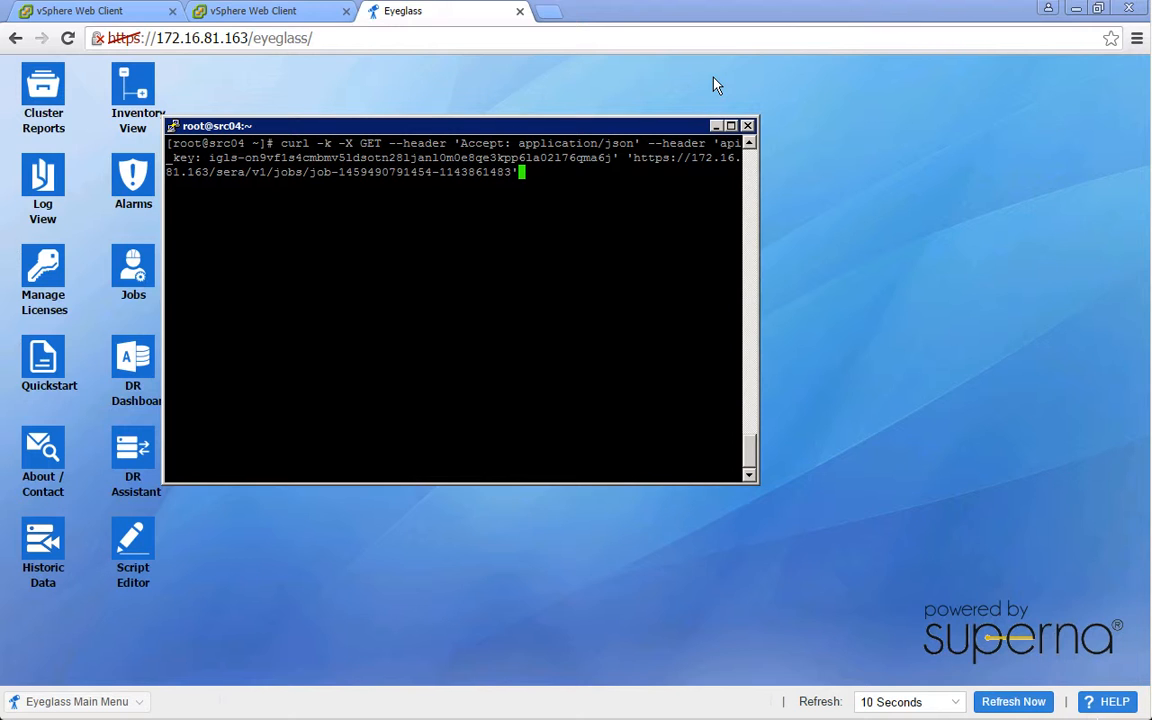
Run the failover job status query again and examine the job's finished and success entries
key(Return)
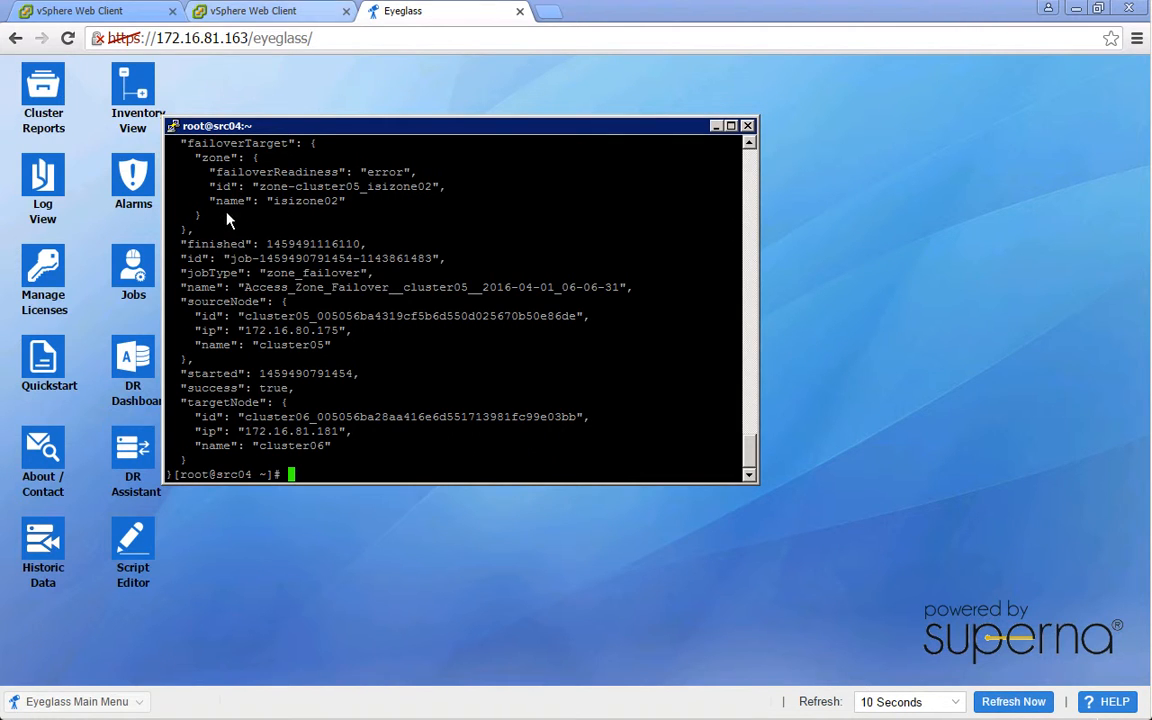
drag(180, 244, 377, 244)
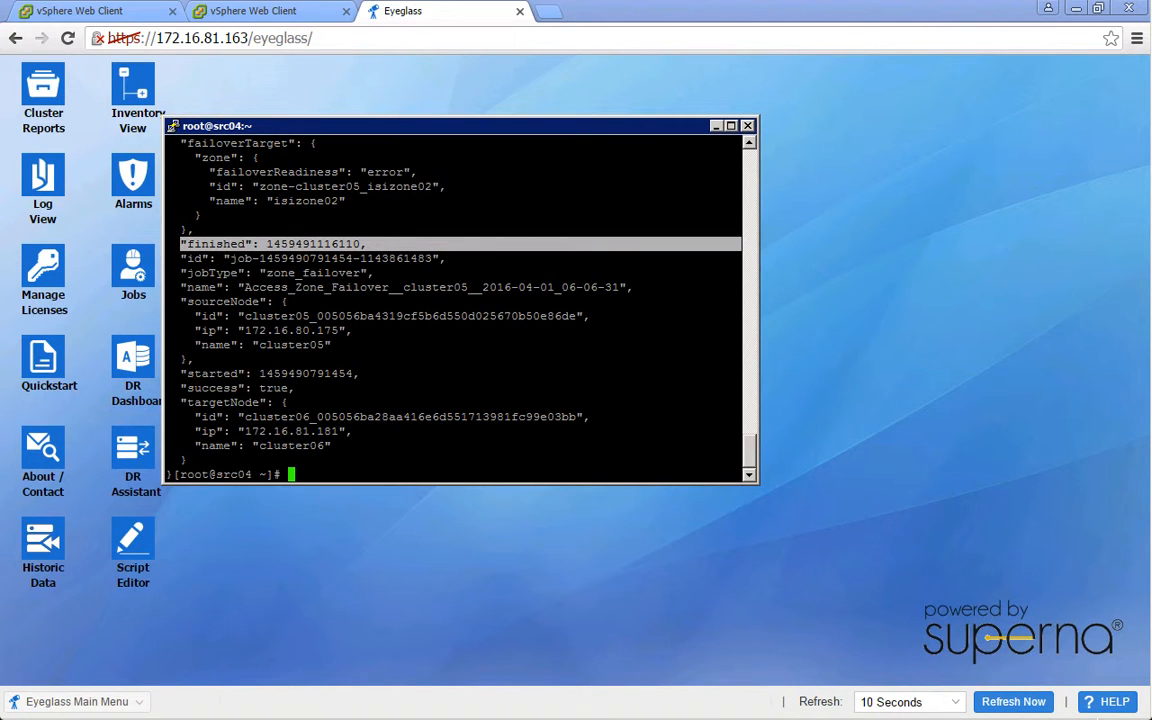
click(181, 387)
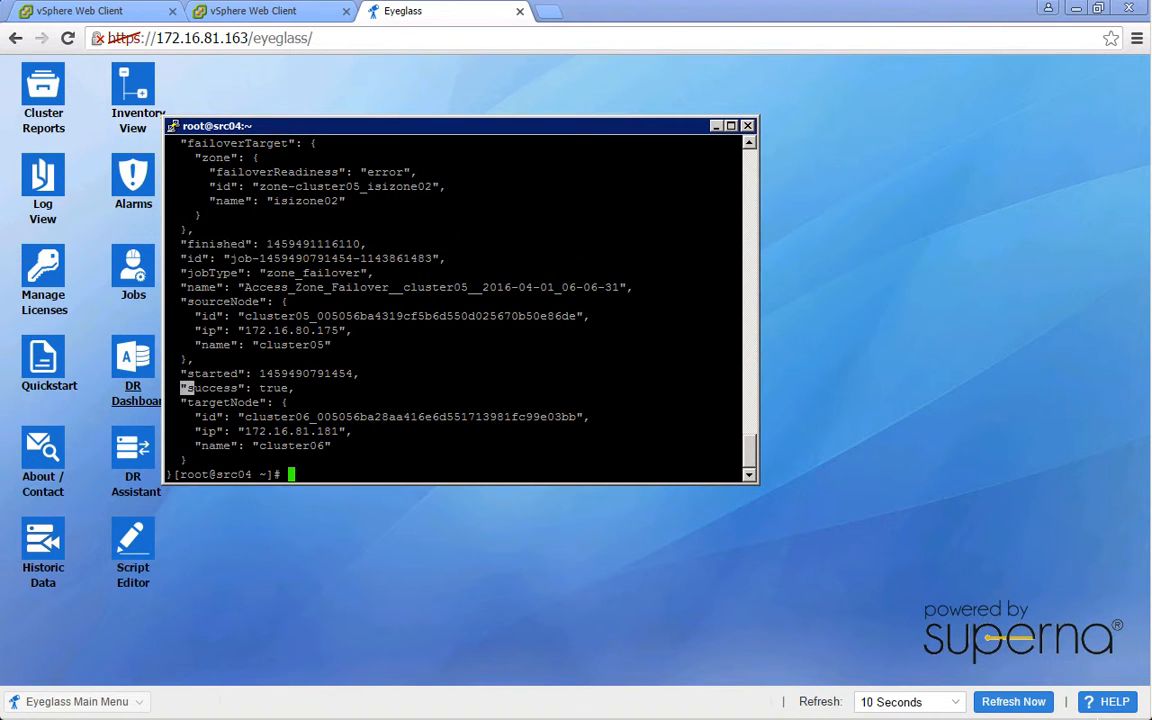
drag(181, 387, 306, 388)
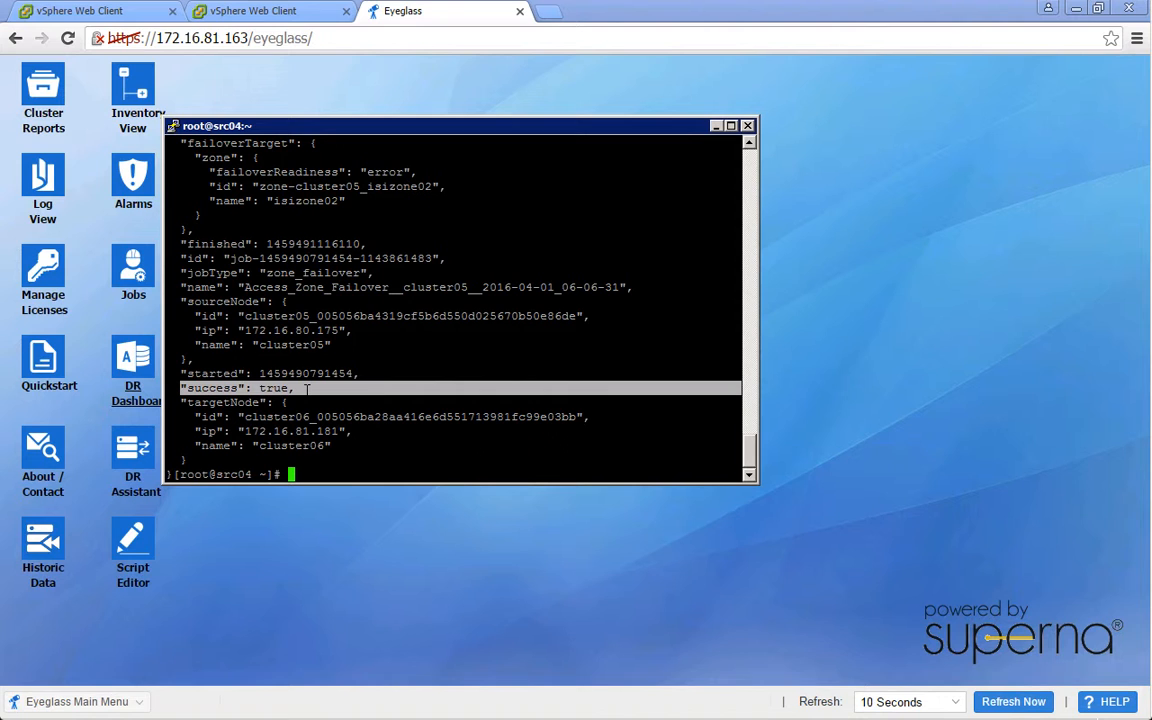
Switch to the recovery site's vSphere Web Client and refresh the eyeglass-vcsa-02 inventory
click(256, 12)
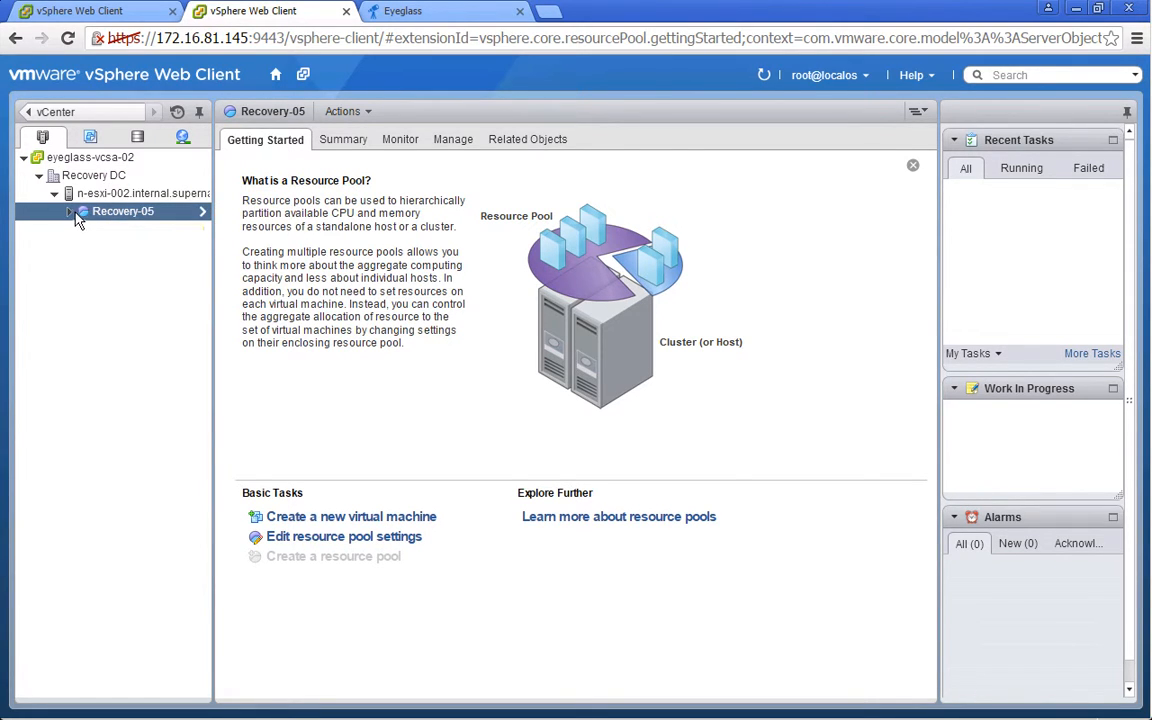
click(762, 77)
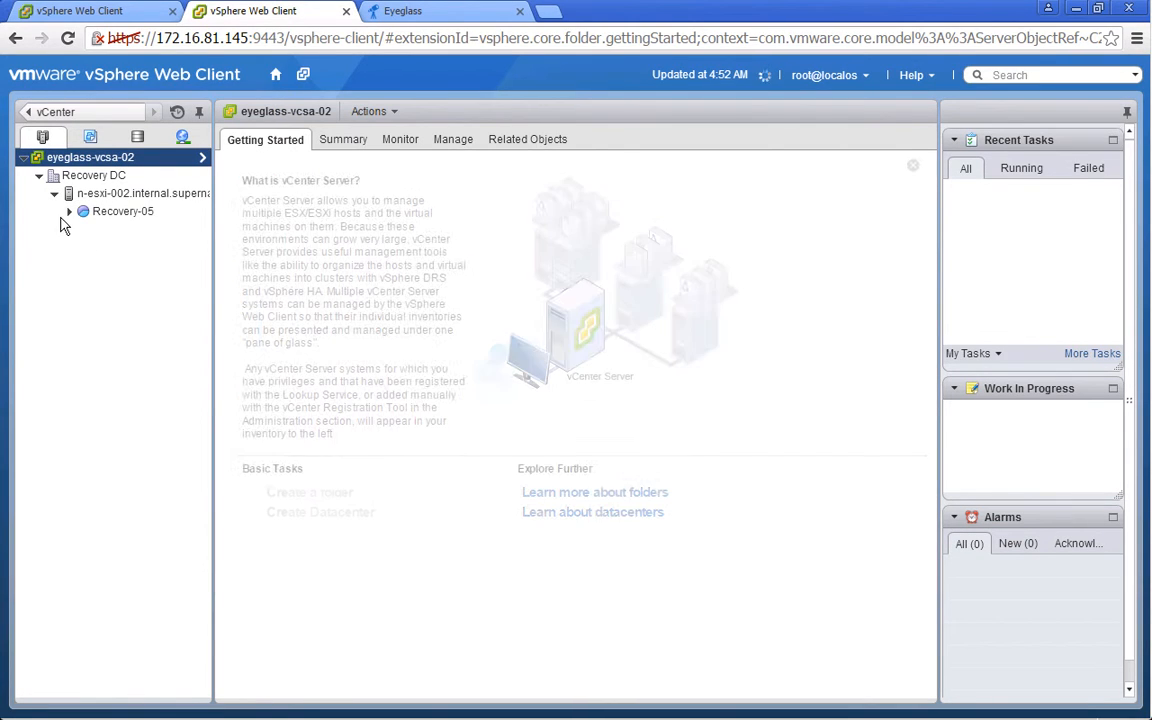
Shut down the guest operating system of prot-vm01 in the Recovery-05 resource pool and confirm the shutdown
click(69, 211)
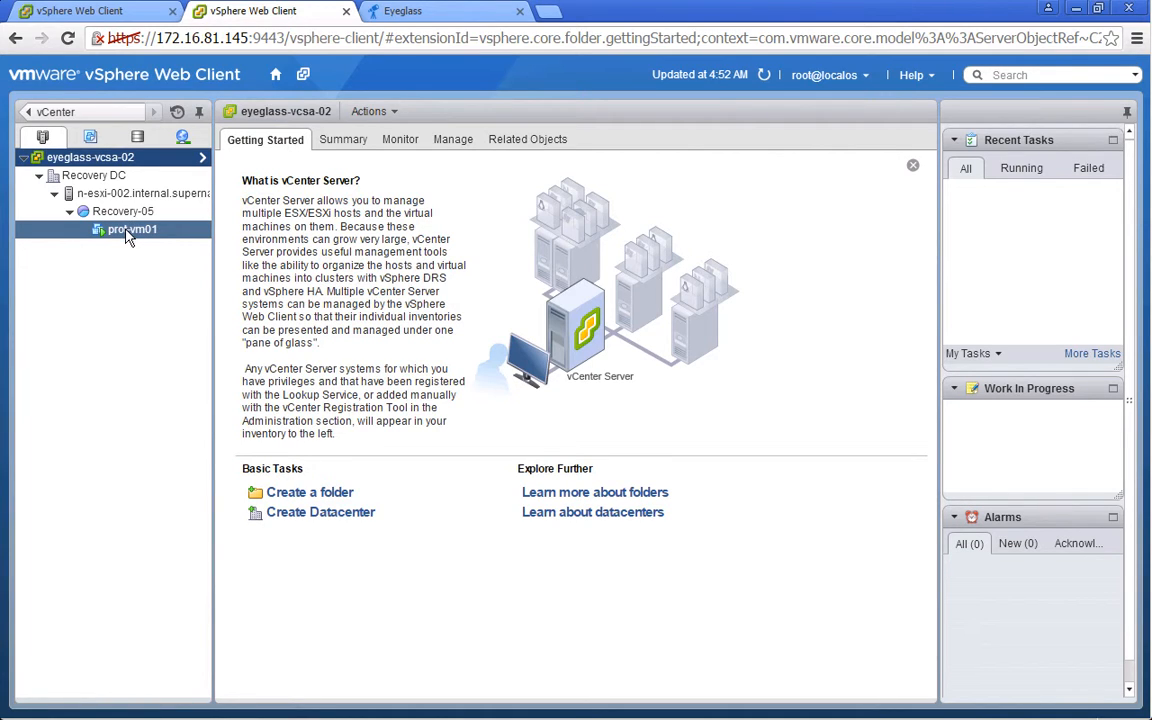
right_click(127, 235)
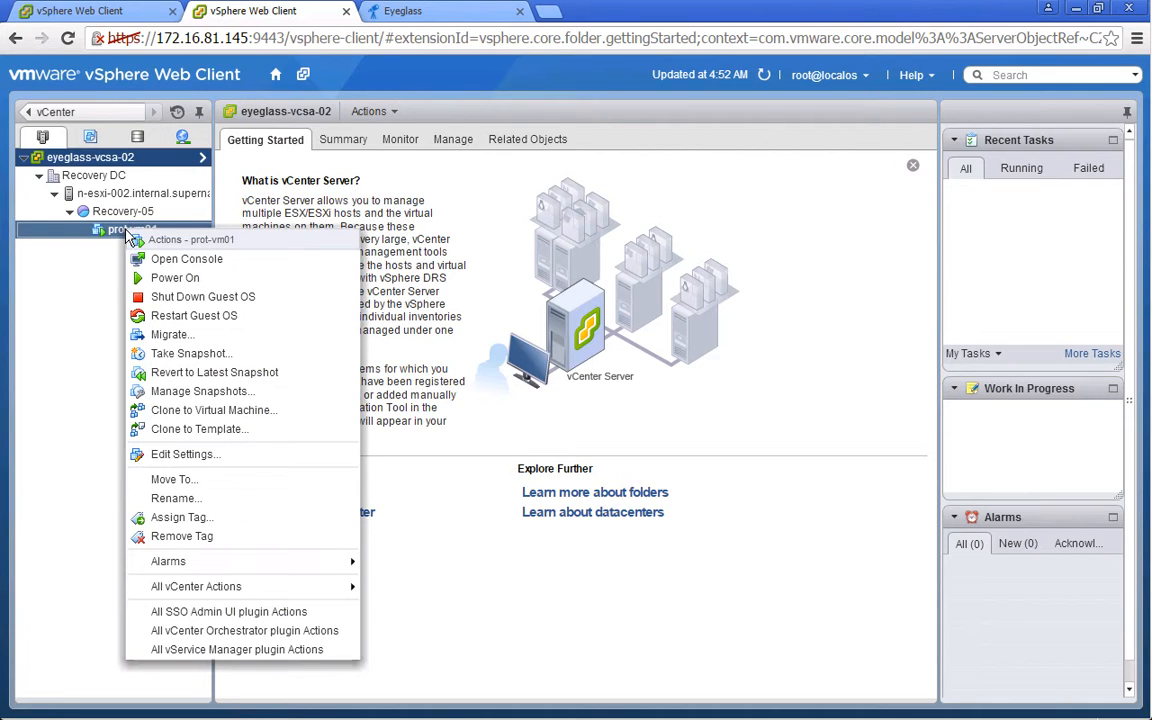
click(176, 297)
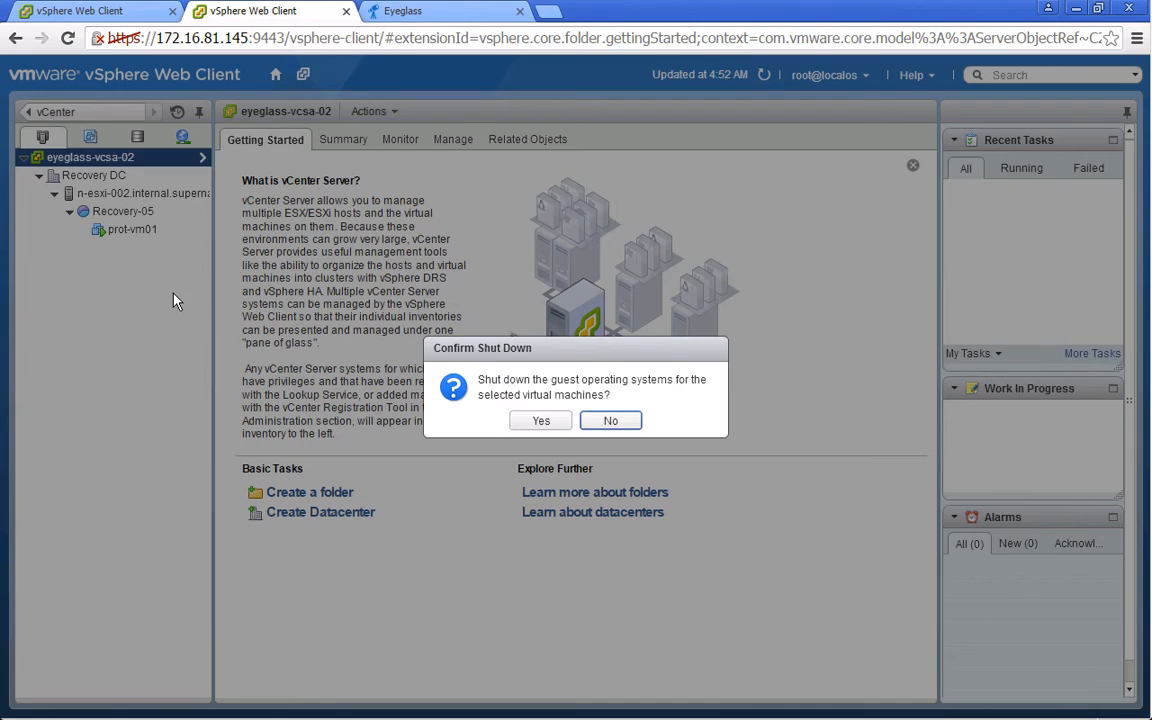
click(541, 423)
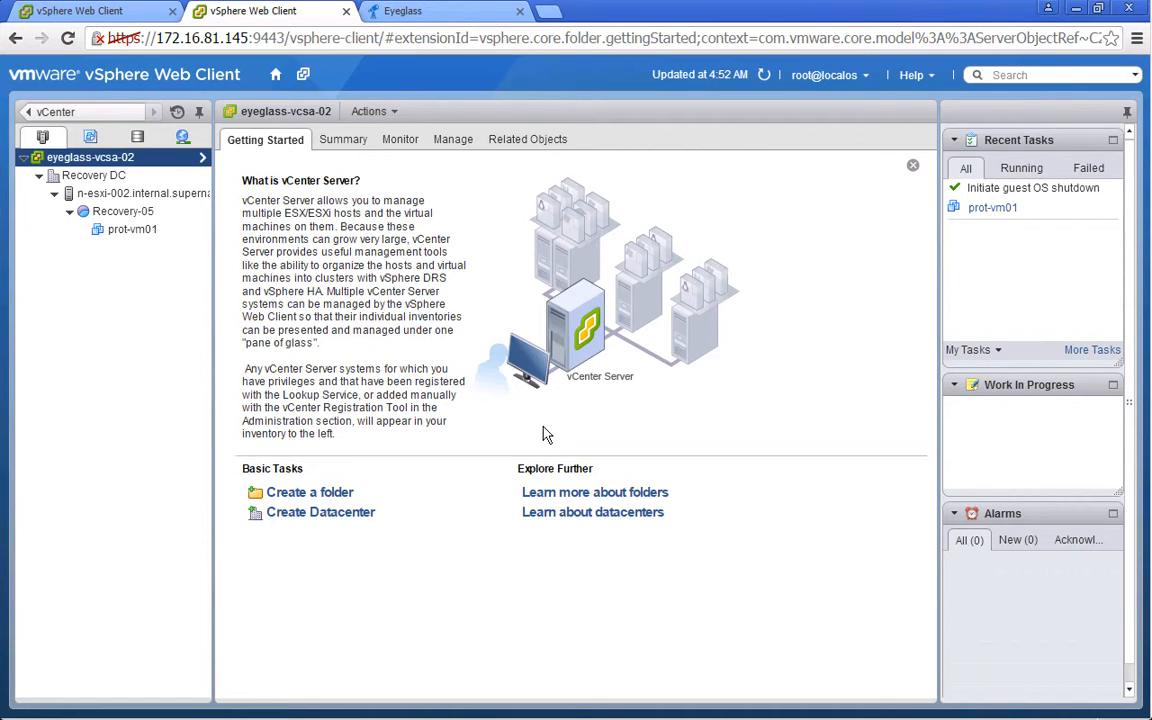
Remove the prot-vm01 virtual machine from the recovery site's inventory and confirm the removal
click(155, 212)
click(155, 230)
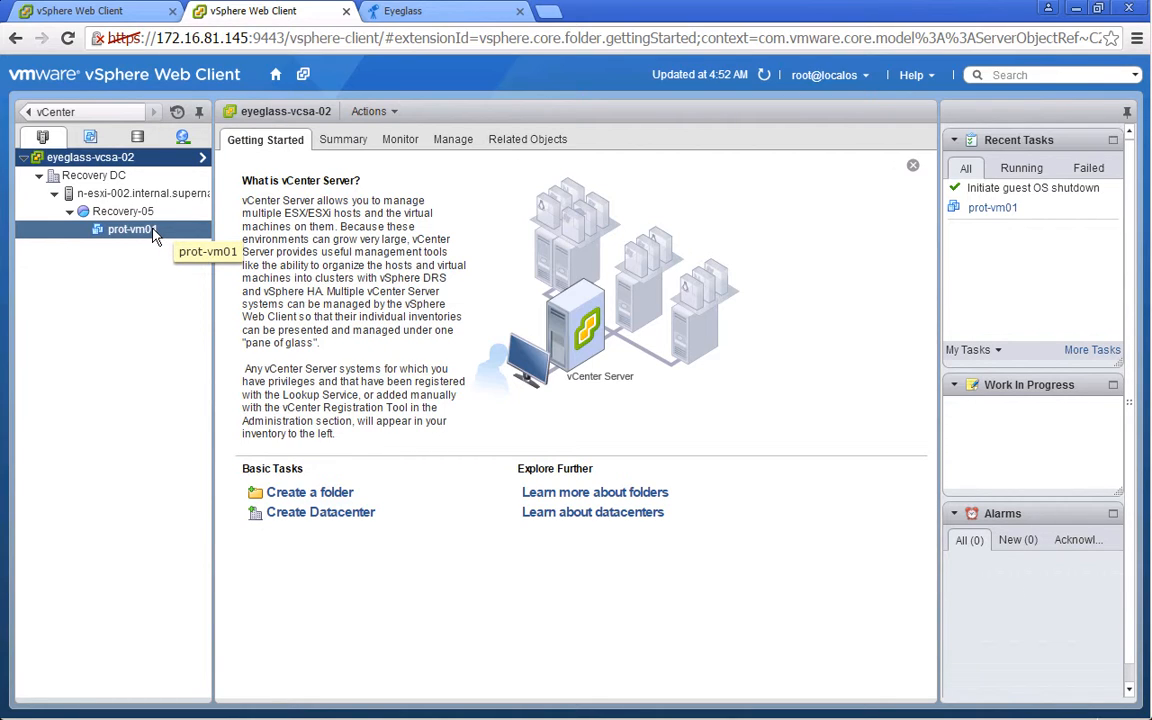
right_click(155, 233)
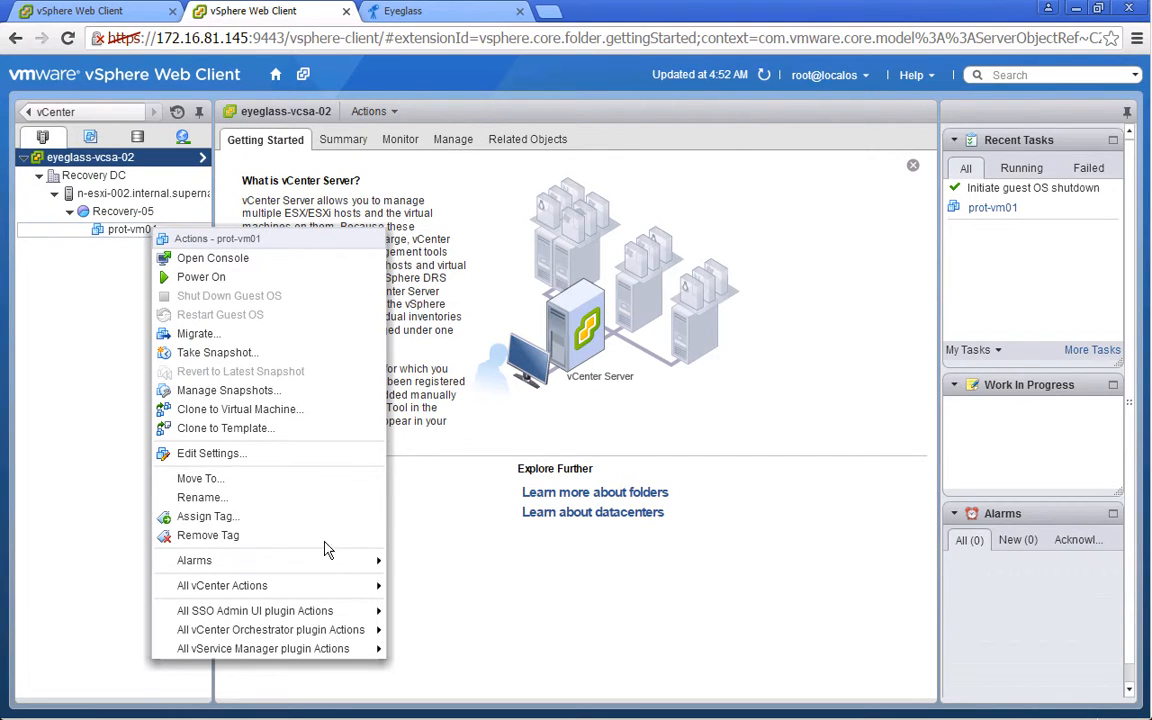
mouse_move(362, 596)
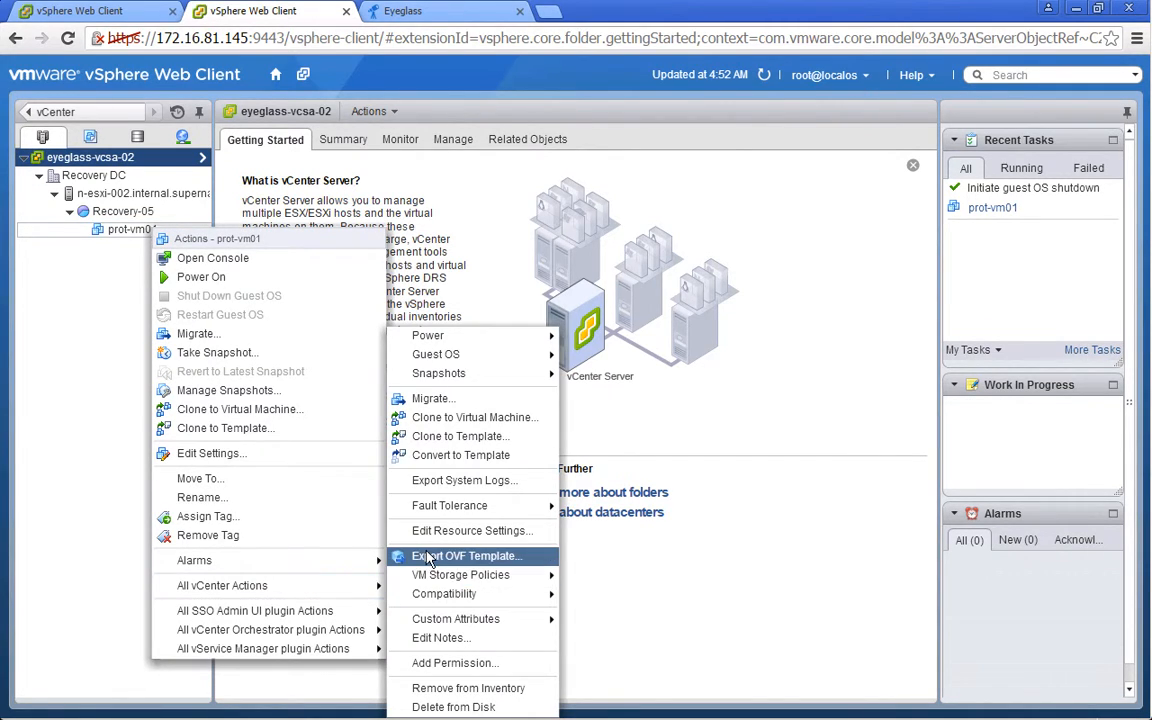
click(466, 688)
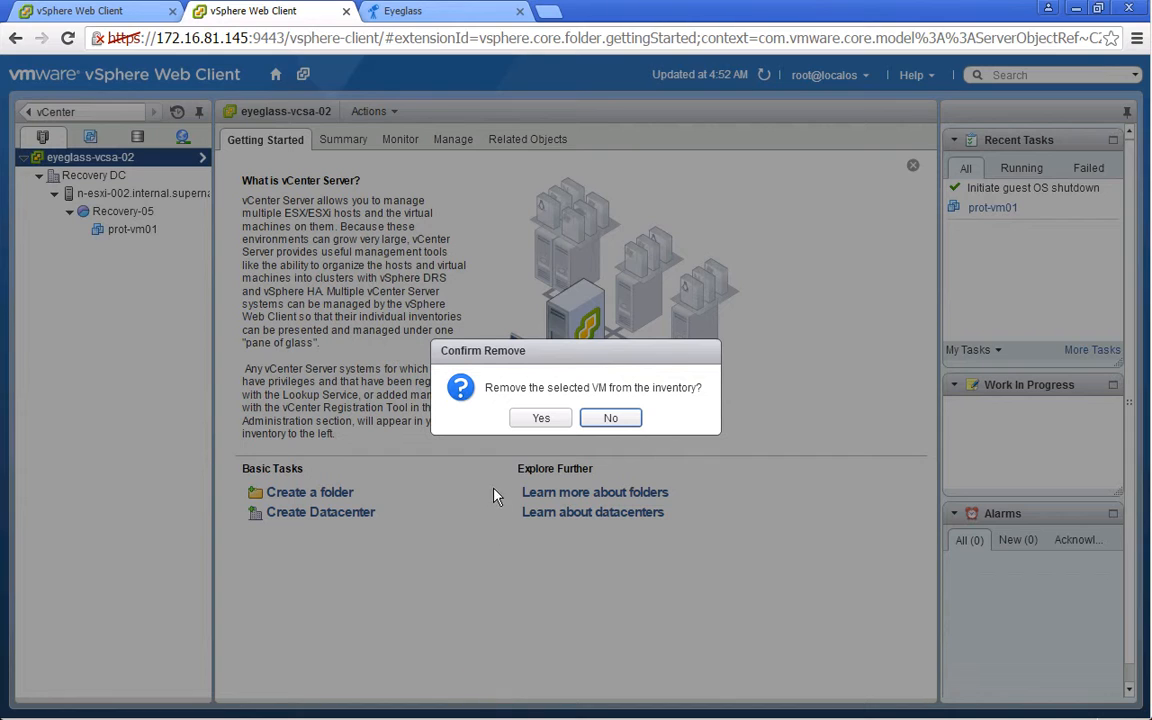
click(533, 421)
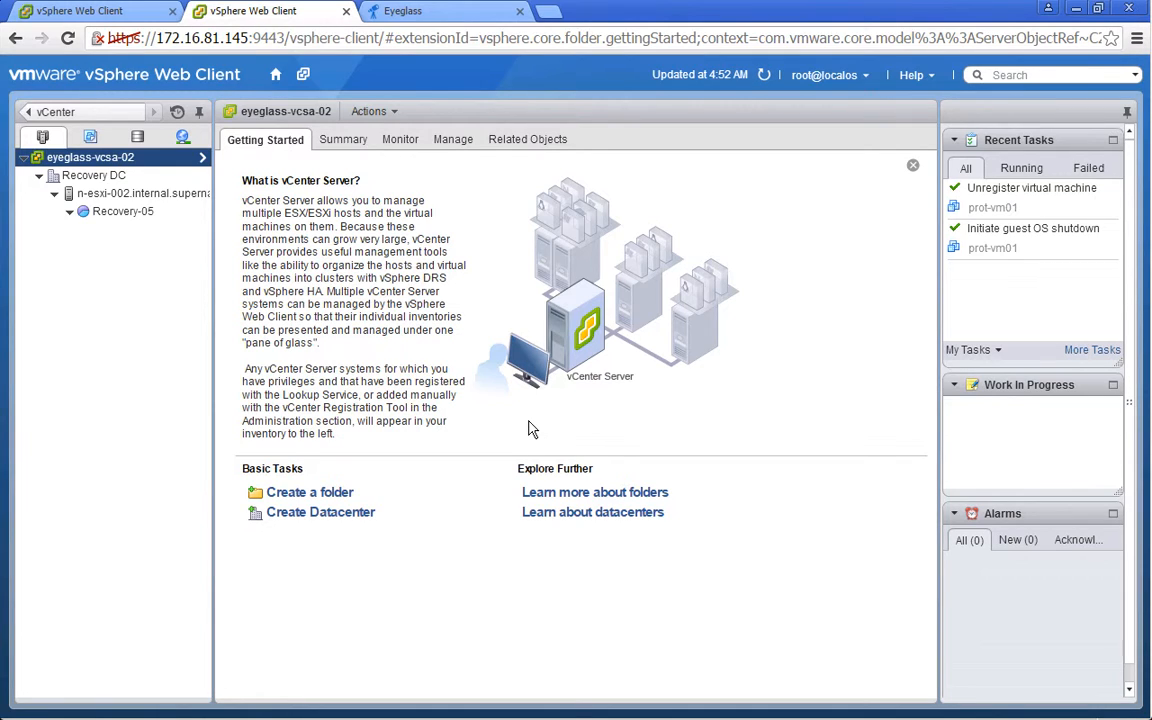
Unmount the SRM05 datastore from the host n-esxi-002.internal.superna.net
click(178, 193)
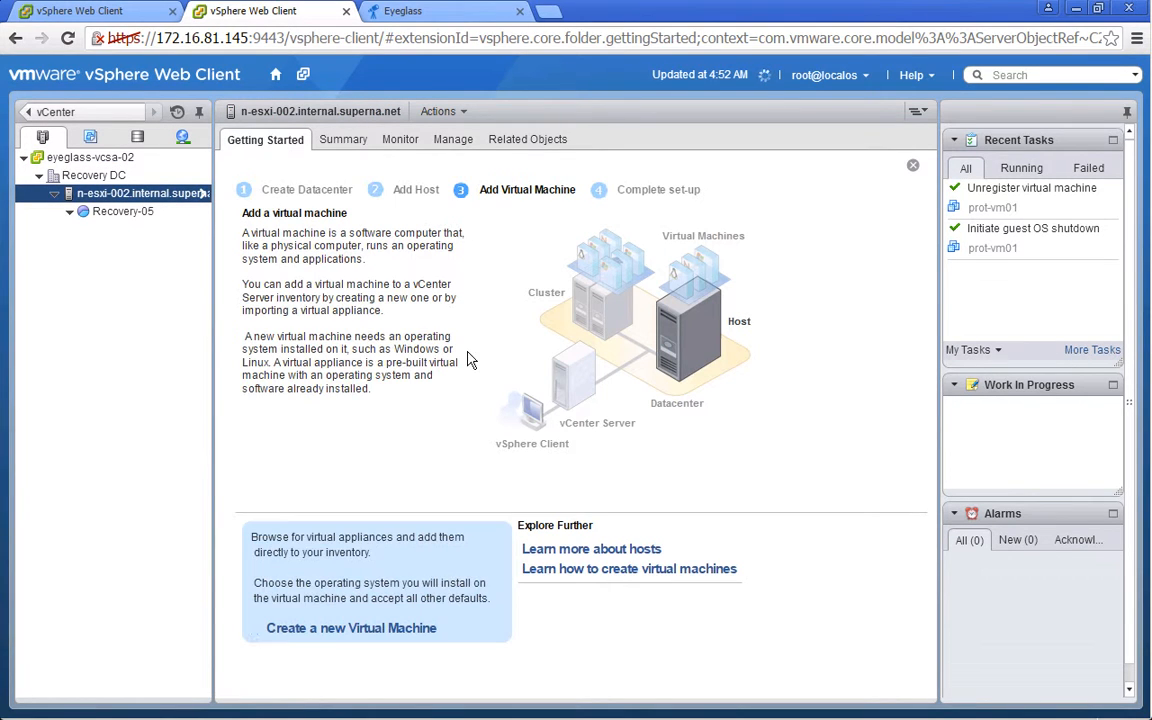
click(510, 140)
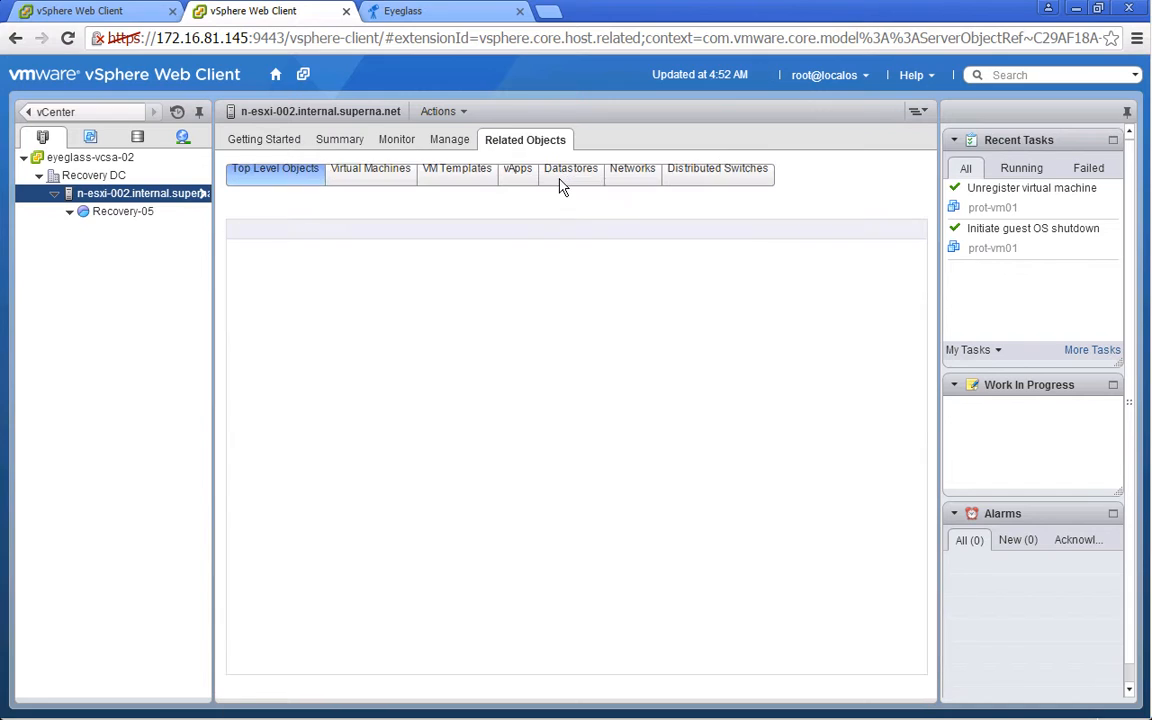
click(561, 186)
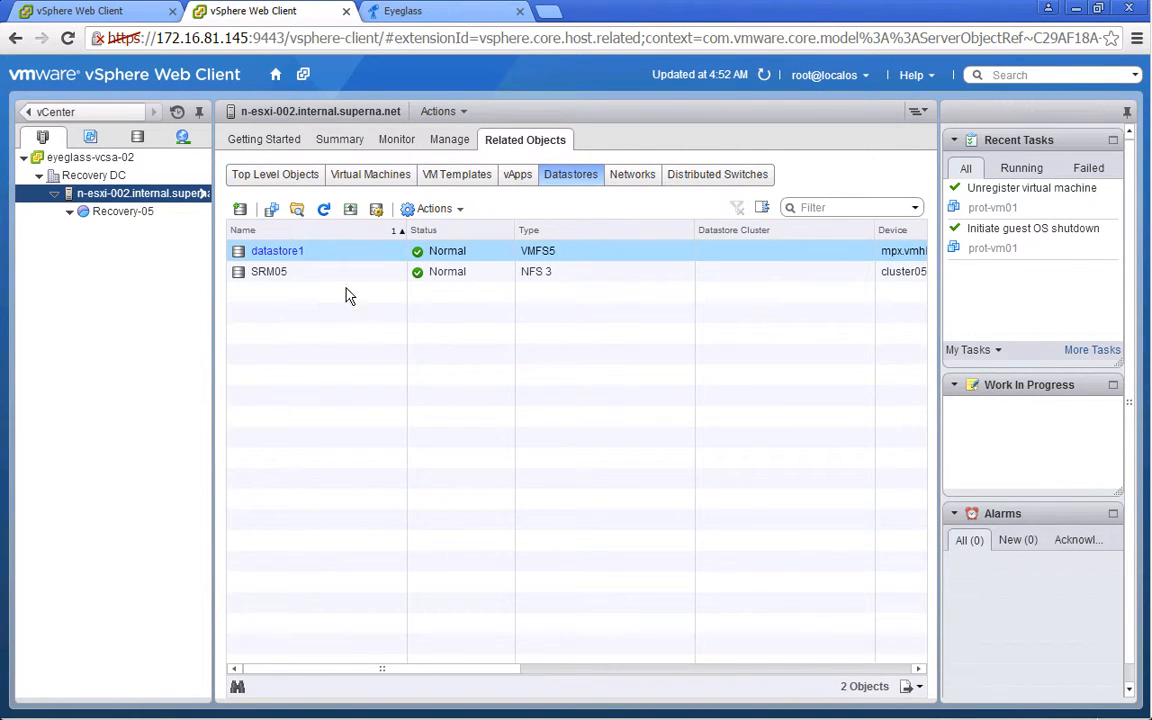
click(303, 280)
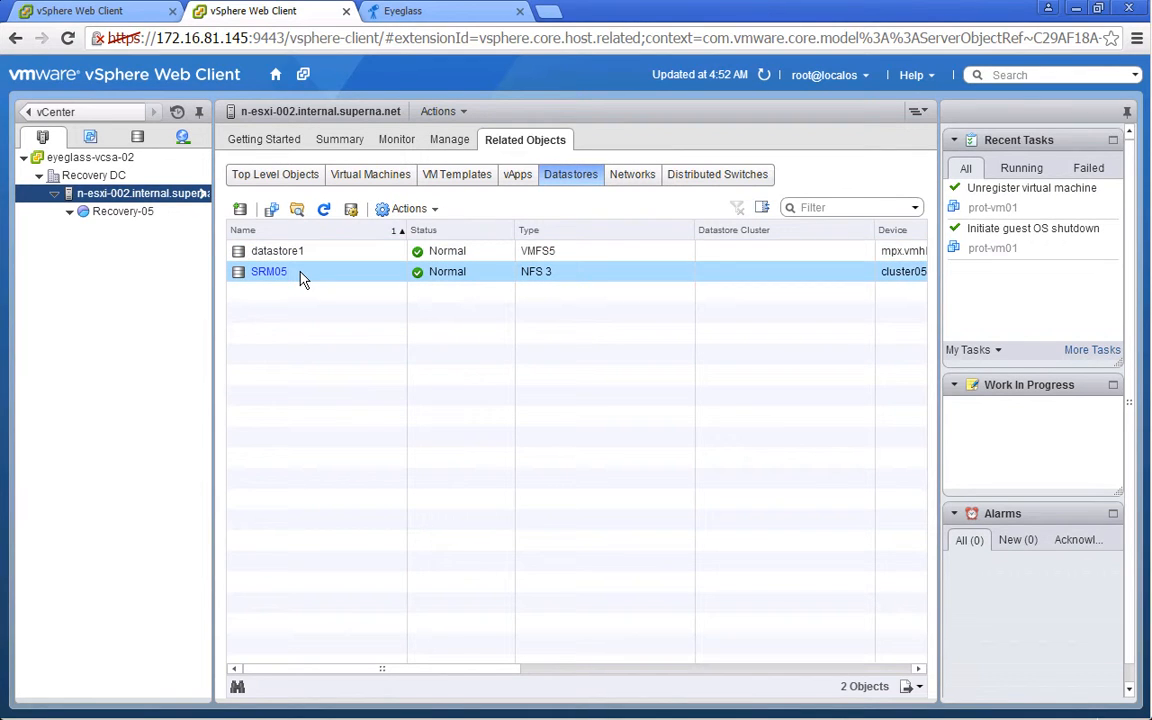
right_click(303, 280)
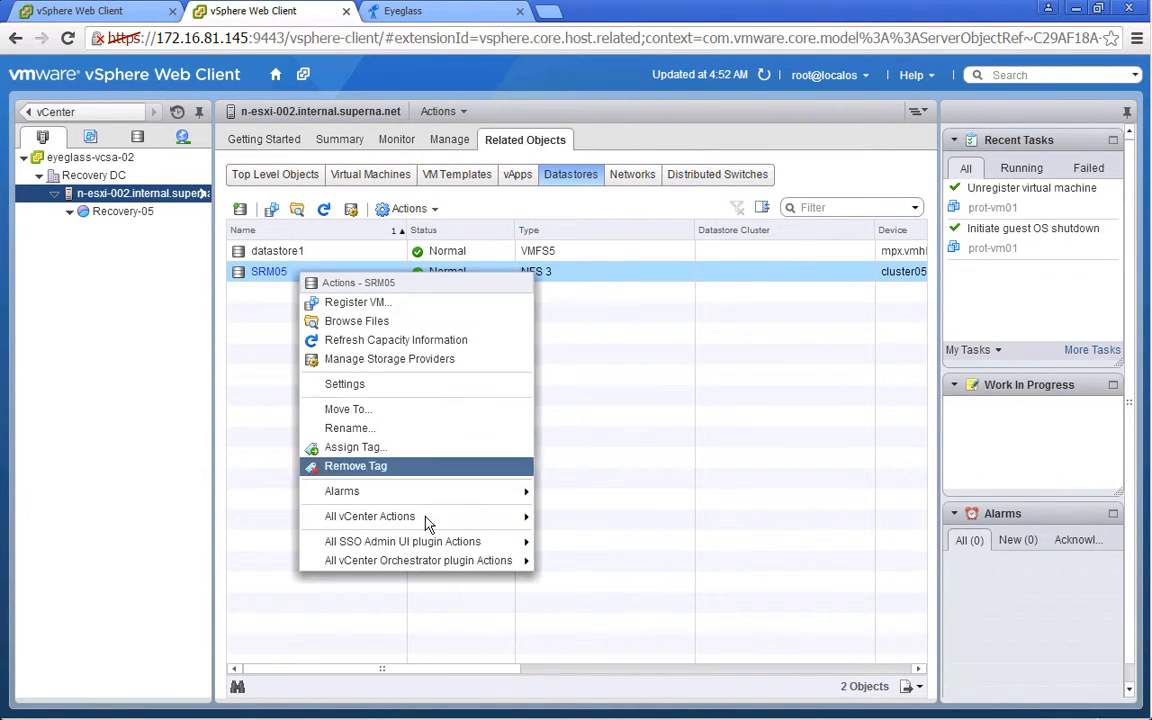
mouse_move(428, 522)
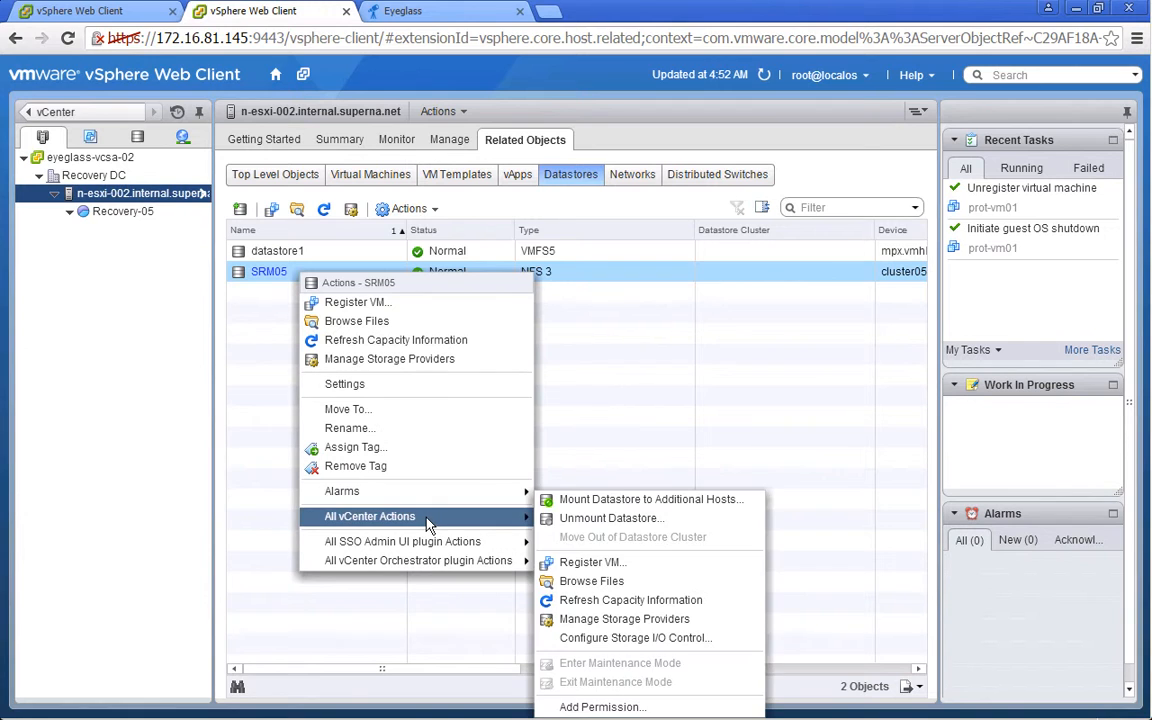
click(590, 527)
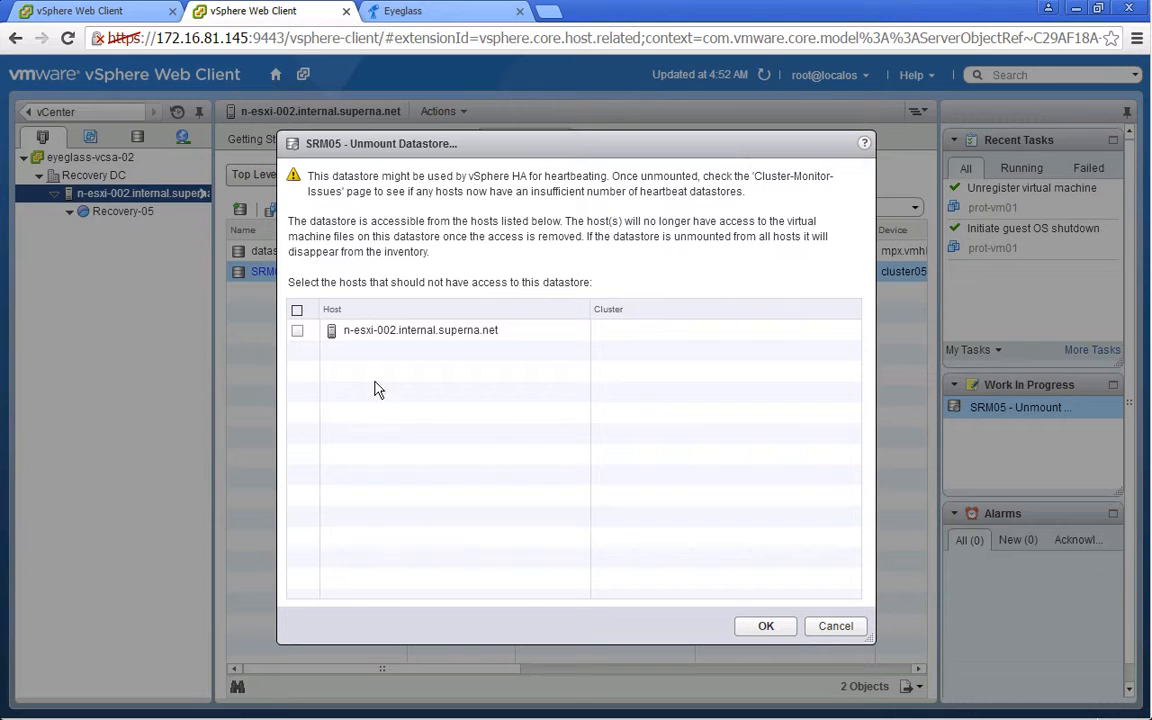
click(297, 331)
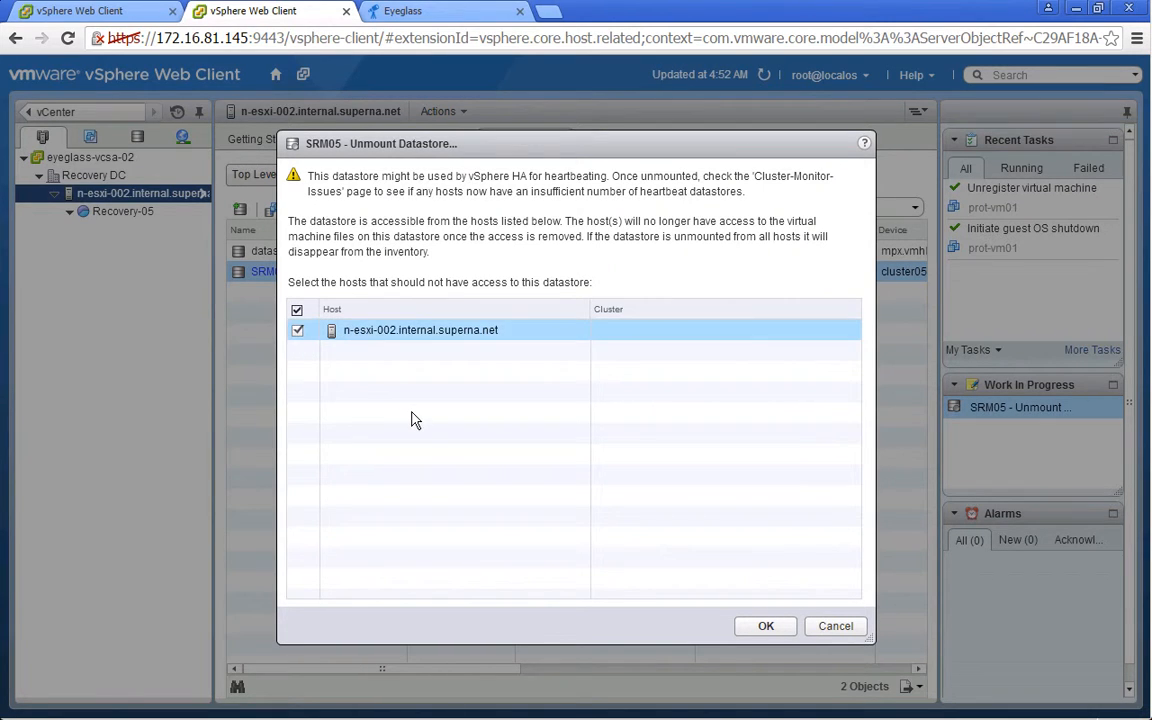
click(763, 627)
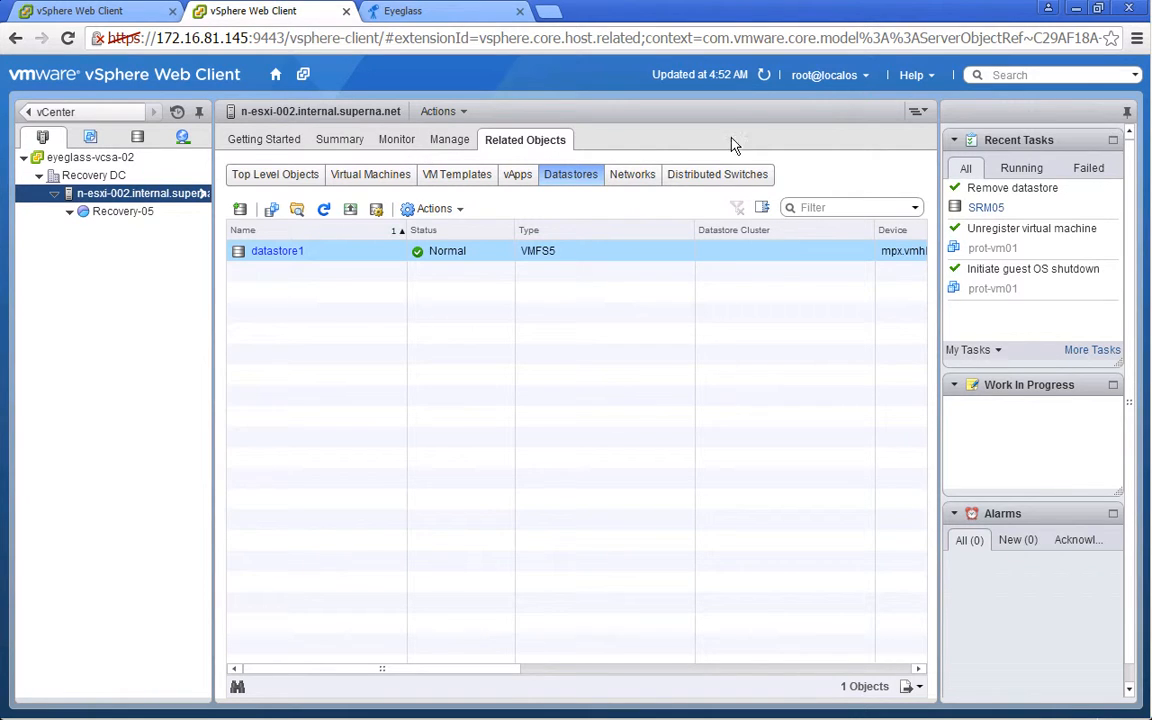
Switch to the Eyeglass SSH terminal and start the isizone02 failback from cluster06 to cluster05 with a curl POST to /sera/v1/jobs, supplying the API key
click(420, 11)
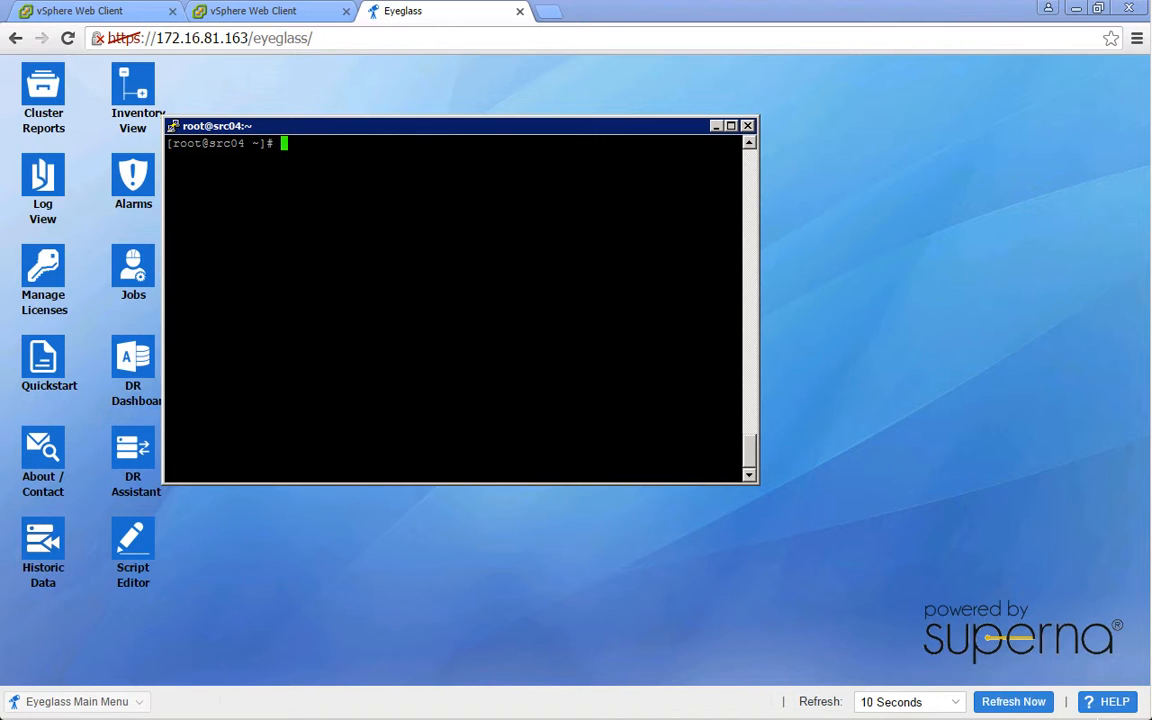
key(shift+Insert)
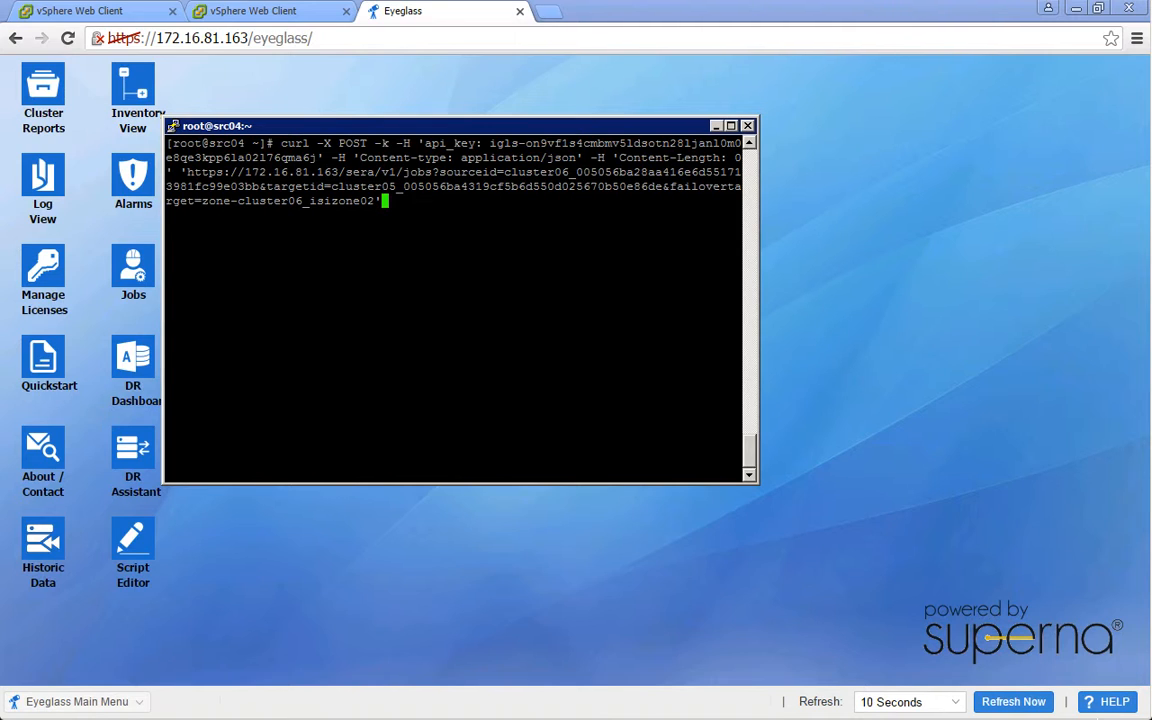
key(Return)
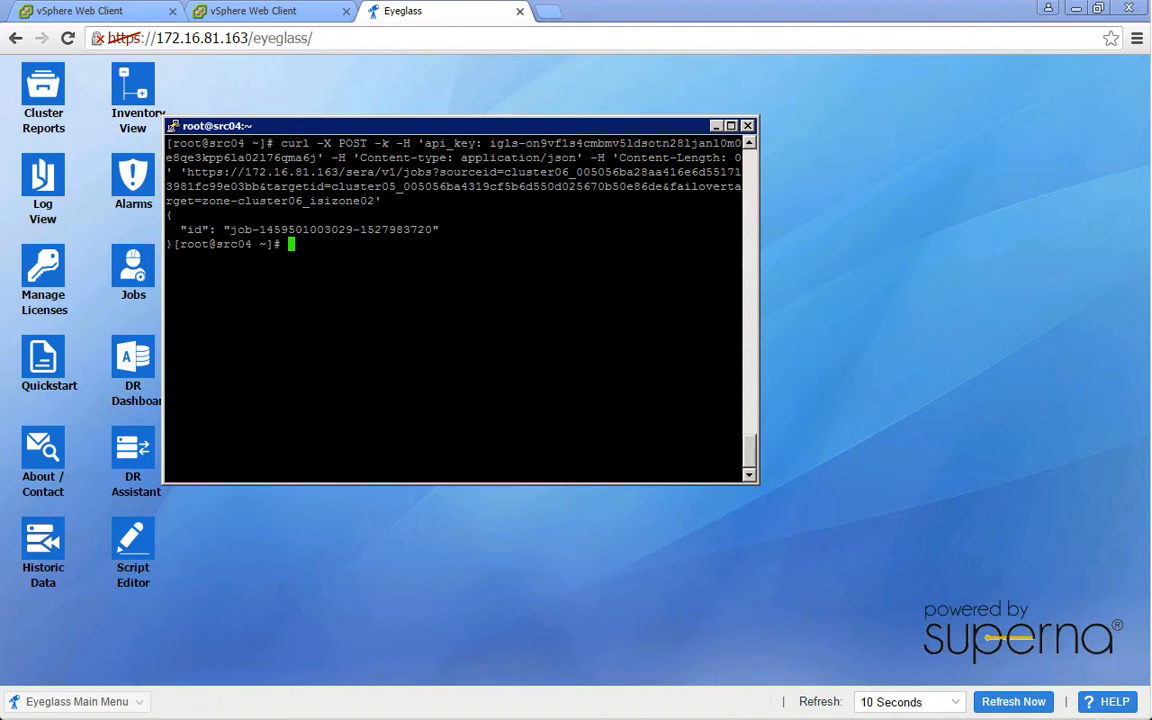
Query the failback job under /sera/v1/jobs with curl, using the API key and the returned job ID, and examine its started entry
key(shift+Insert)
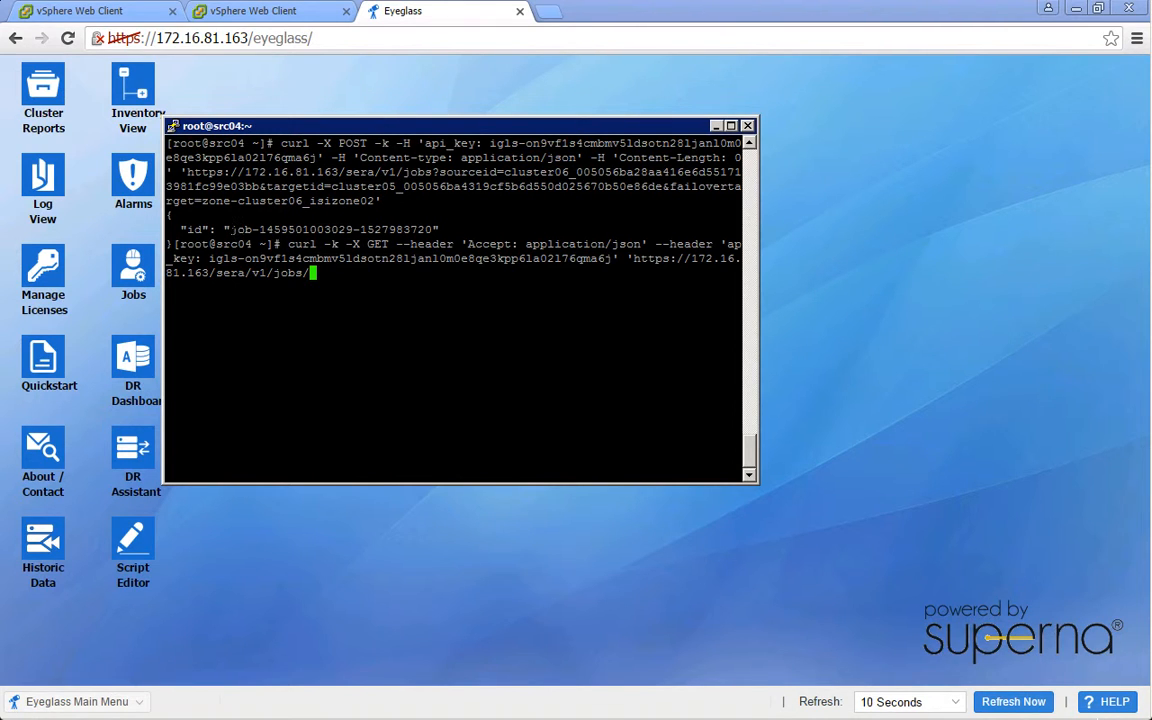
drag(224, 229, 432, 230)
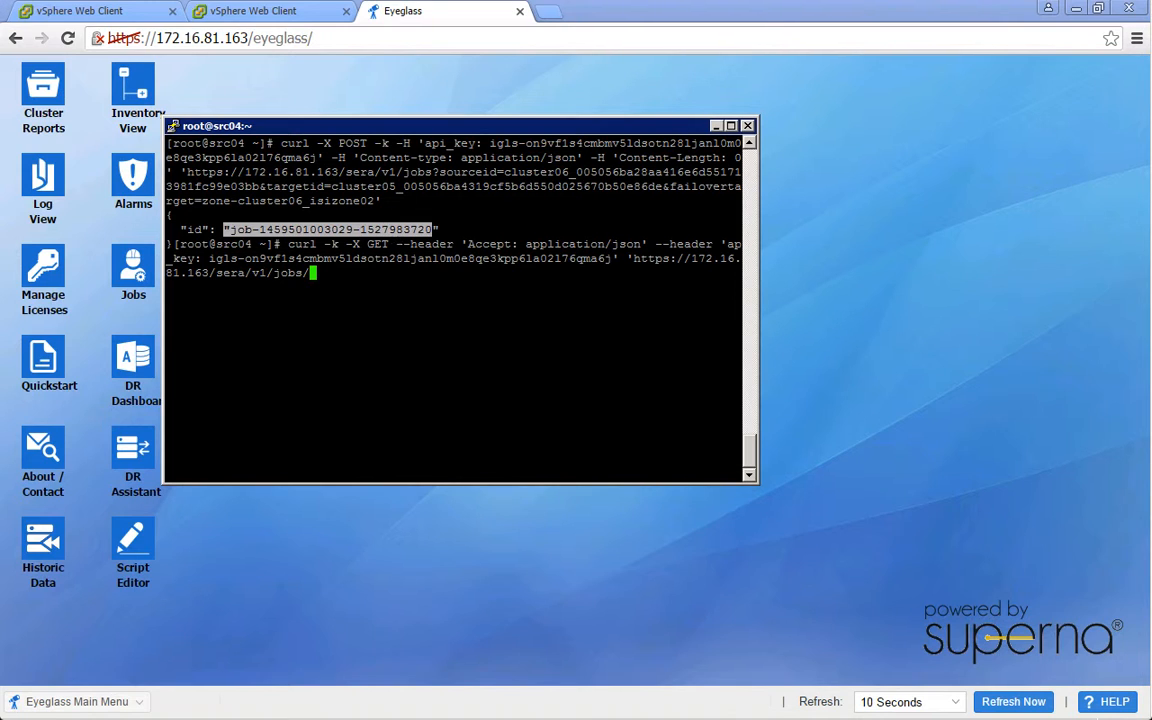
right_click(432, 230)
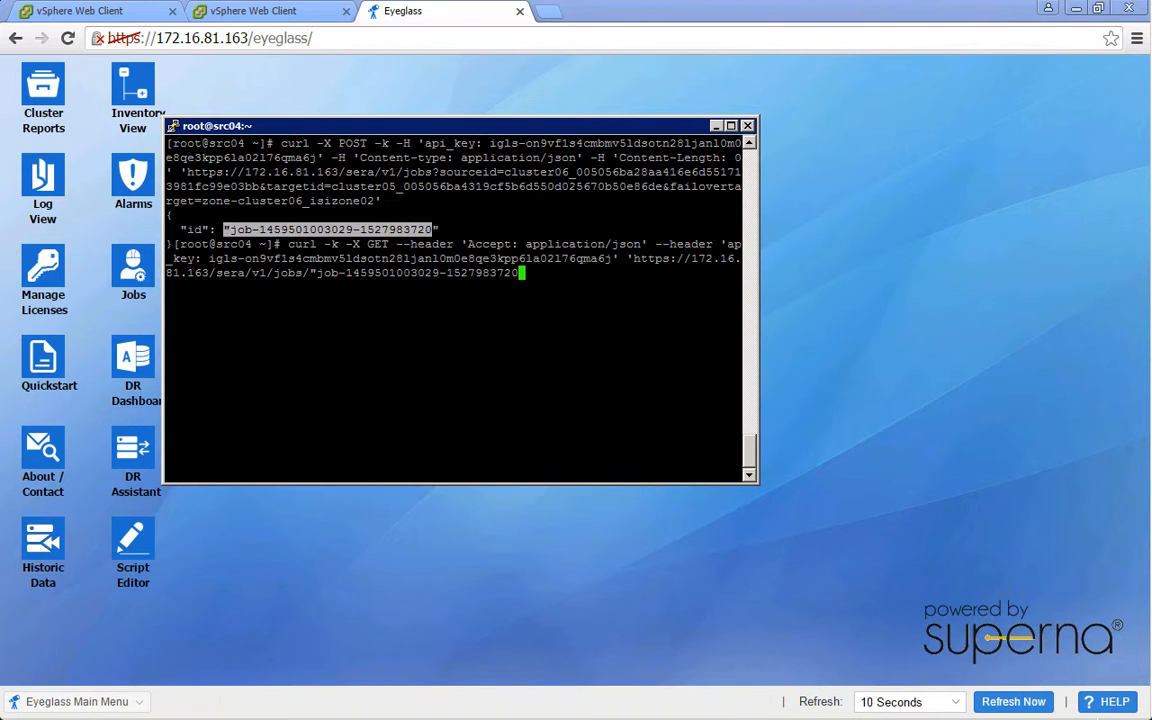
key(Left)
key(Left)
key(Left)
key(Left)
key(Left)
key(Left)
key(Left)
key(Left)
key(Left)
key(Left)
key(Left)
key(Left)
key(Left)
key(Left)
key(Left)
key(Left)
key(Left)
key(Left)
key(Left)
key(Left)
key(Left)
key(Left)
key(Left)
key(Left)
key(Left)
key(Left)
key(Left)
key(Left)
key(BackSpace)
key(Right)
key(Right)
key(Right)
key(Right)
key(Right)
key(Right)
key(Right)
key(Right)
key(Right)
key(Right)
key(Right)
key(Right)
key(Right)
key(Right)
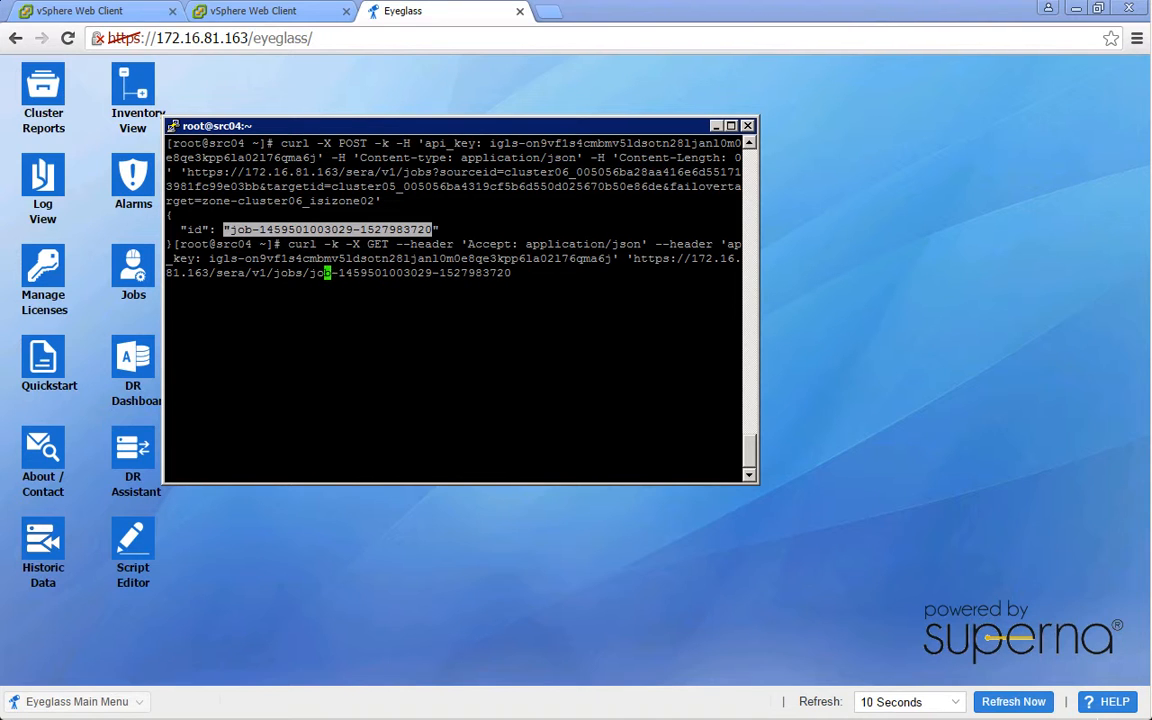
key(Right)
key(Right)
key(Right)
key(Right)
key(Right)
key(Right)
key(Right)
key(Right)
key(Right)
key(Right)
key(Right)
key(Right)
key(Right)
key(Right)
text(')
key(Return)
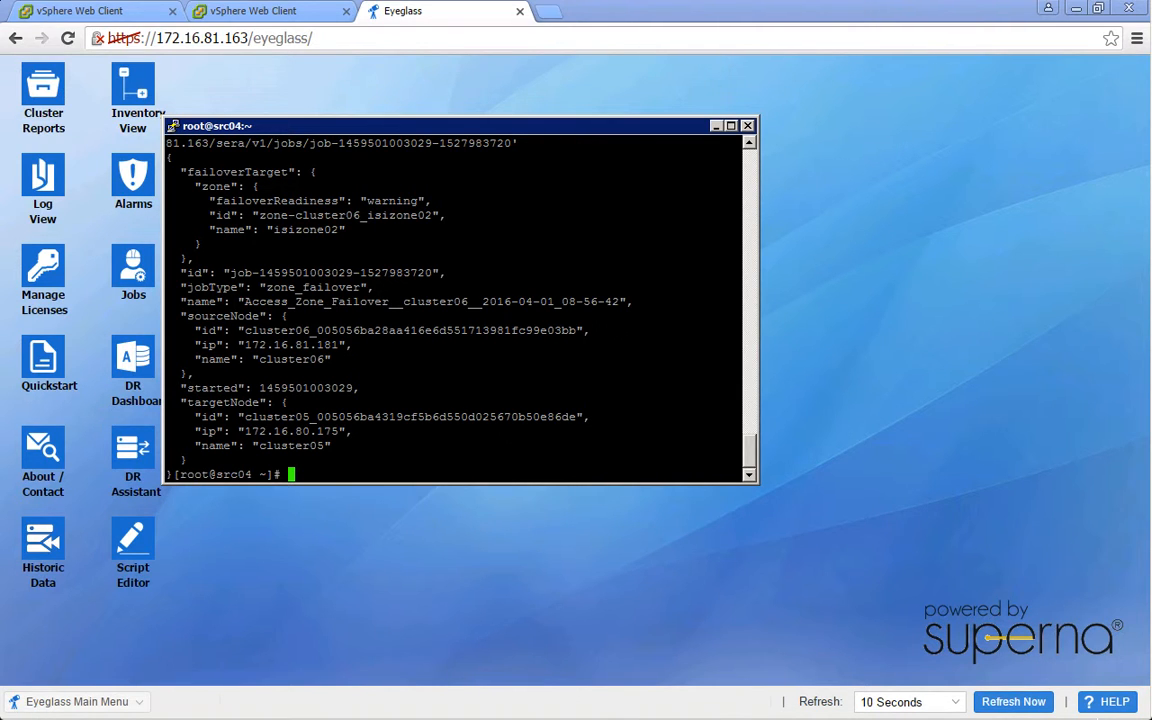
drag(181, 387, 358, 388)
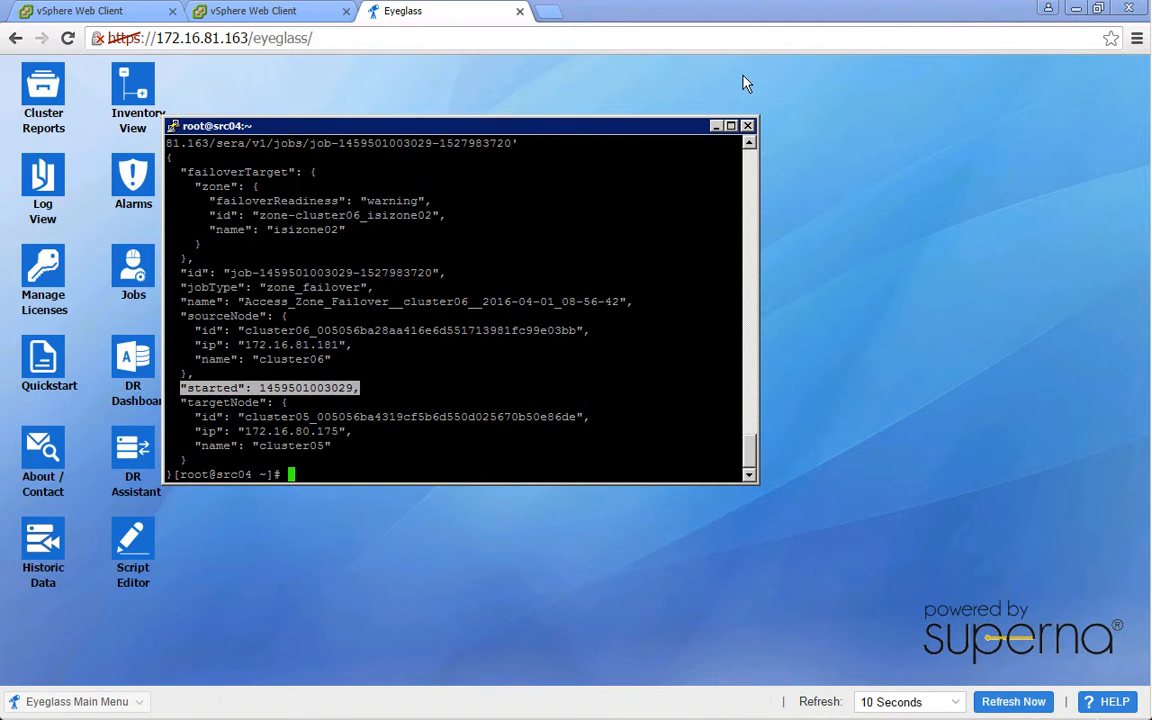
Run the failback job status query again and examine the job's finished and success entries
key(Up)
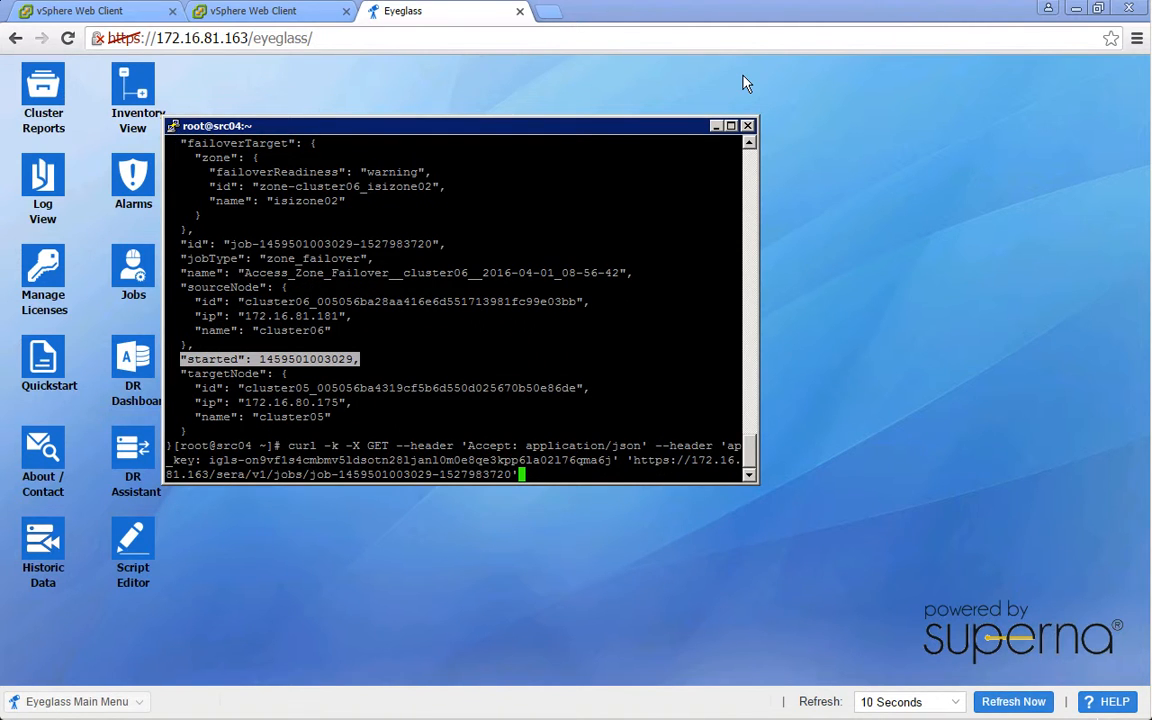
key(Return)
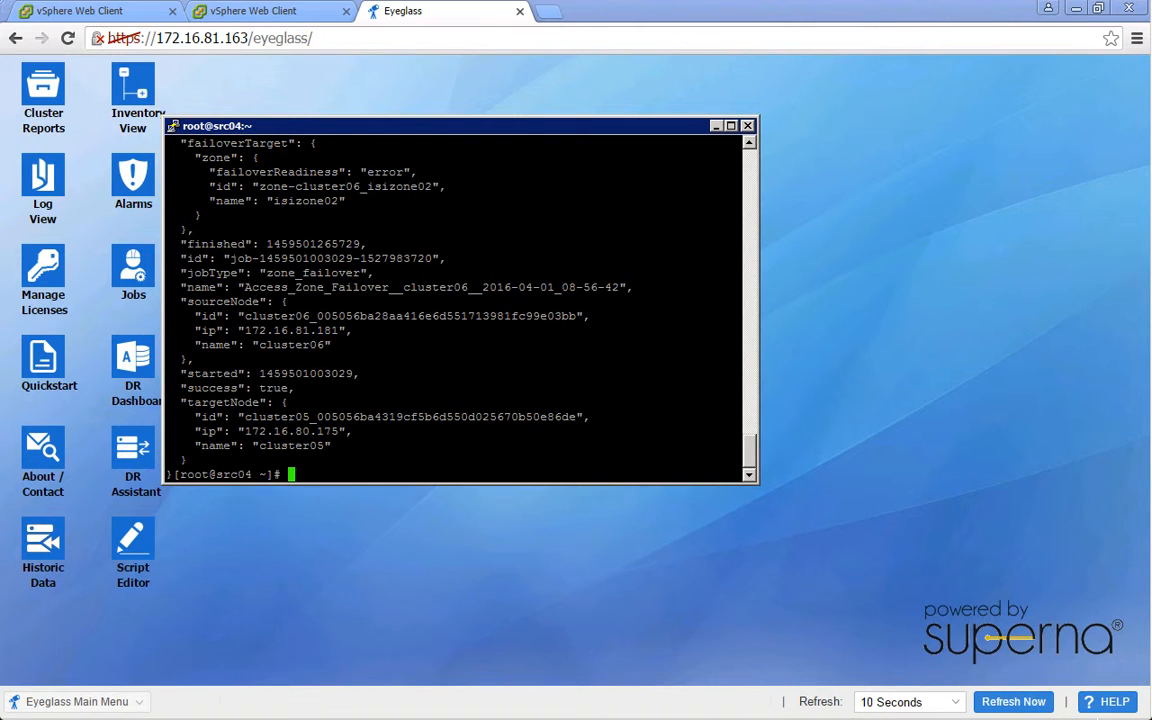
drag(180, 243, 368, 244)
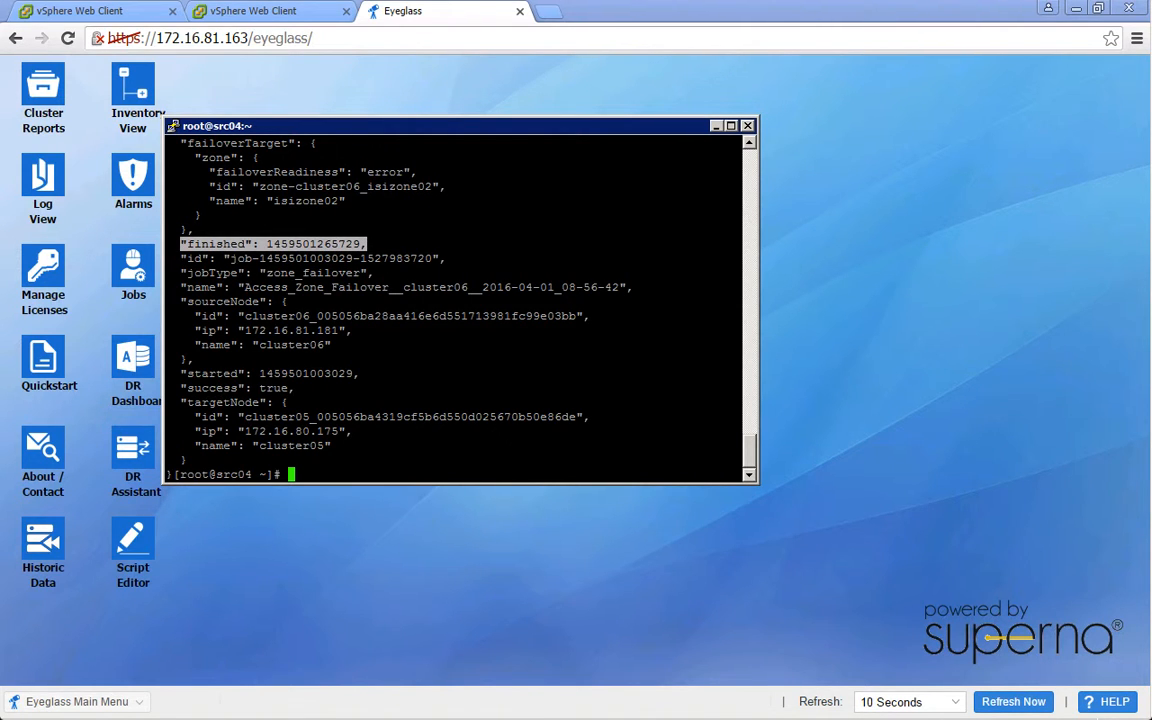
drag(173, 387, 295, 387)
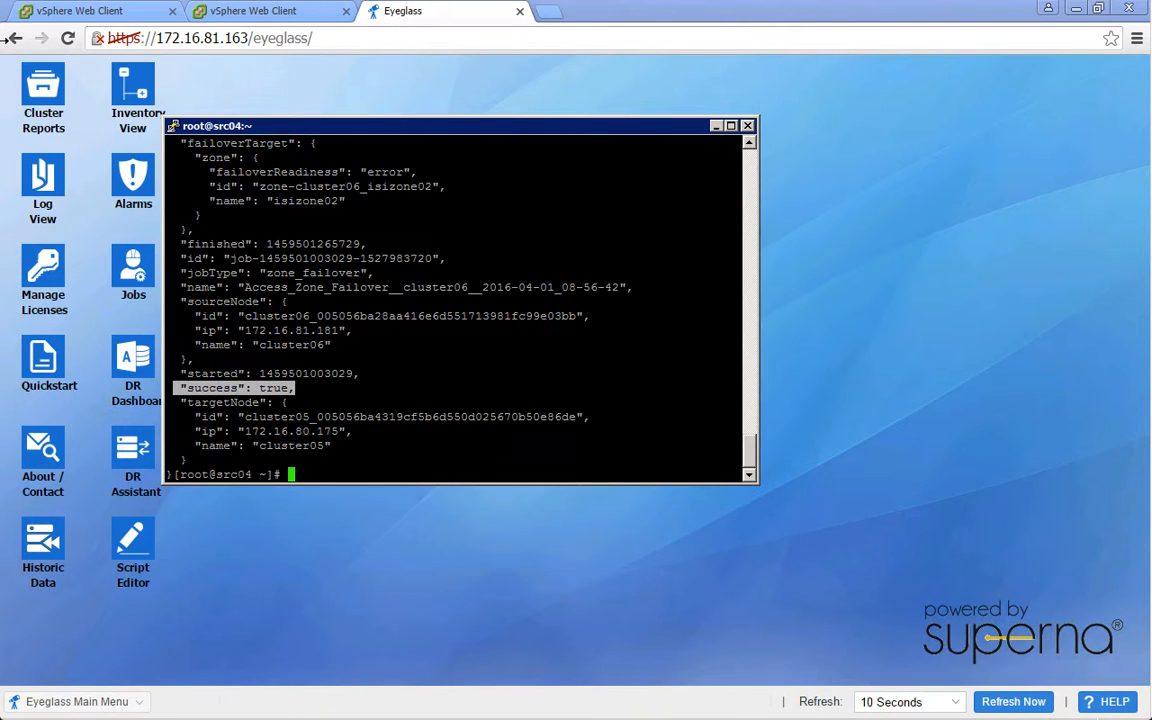
Switch to the protected site's vSphere Web Client, refresh the eyeglass-vcsa-01 inventory and open prot-vm01 under Protected-05
click(73, 20)
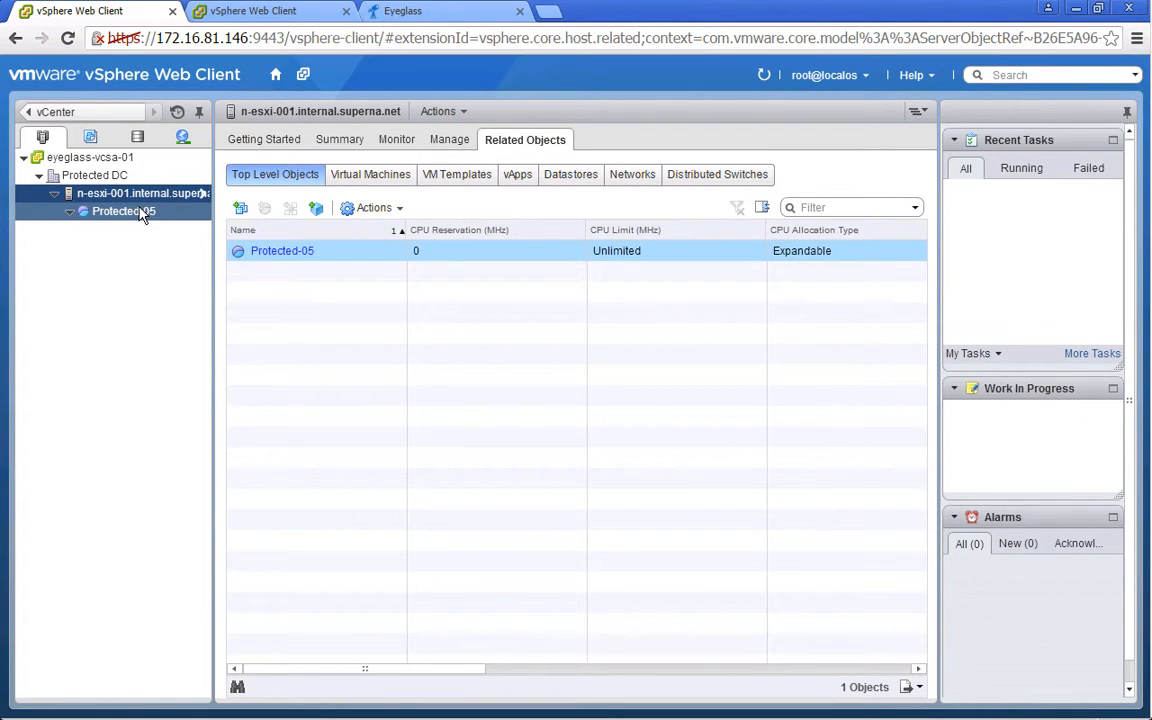
click(766, 80)
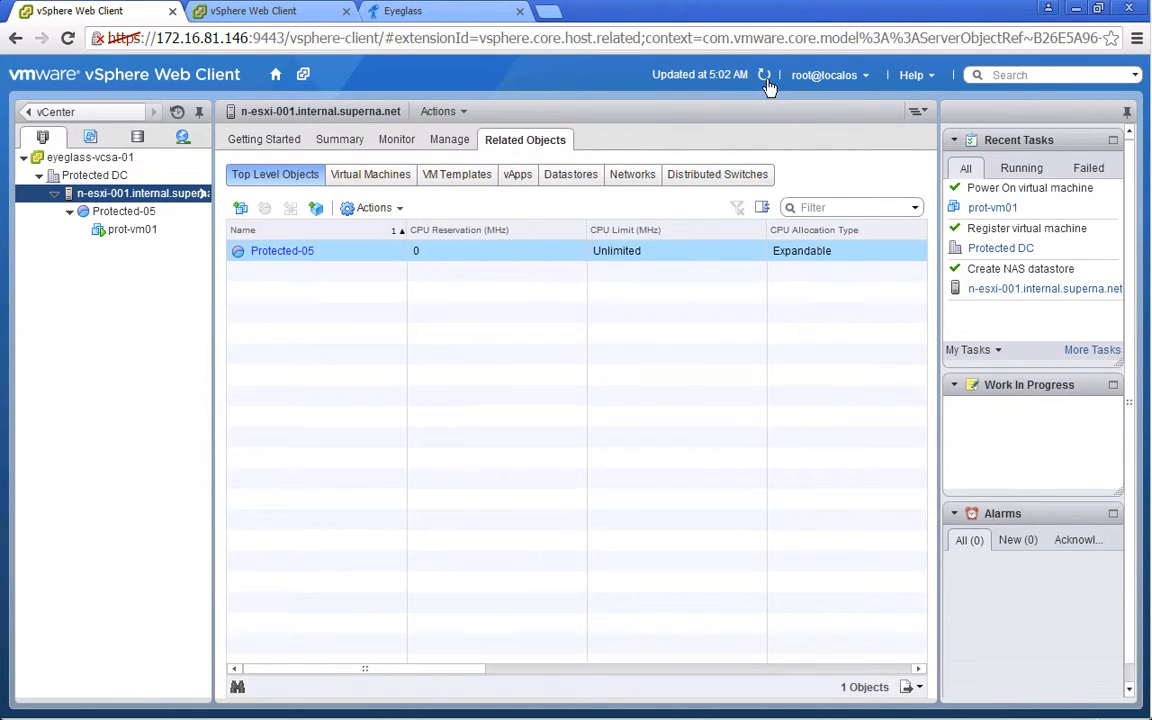
click(141, 231)
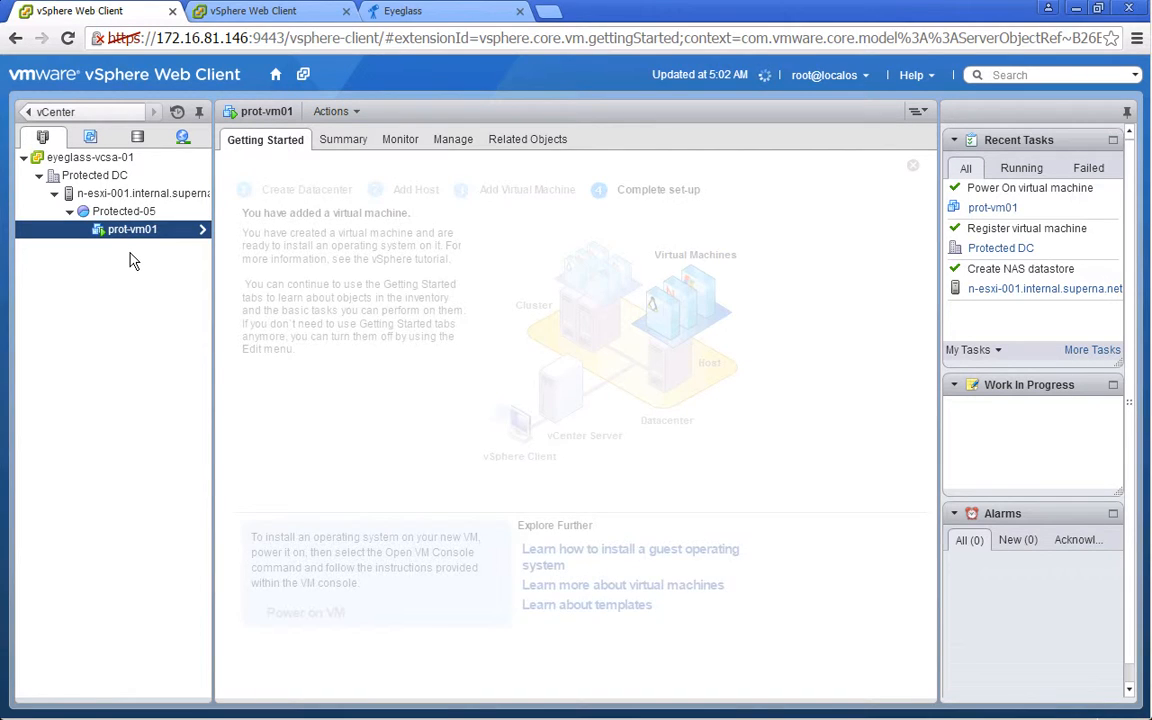